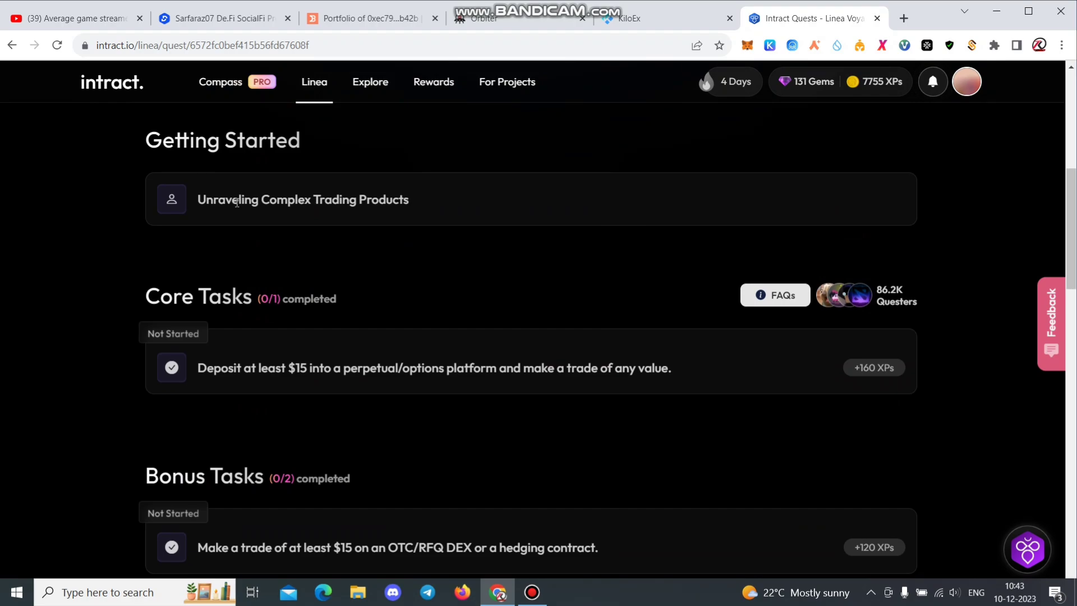
# Complete the Unraveling Complex Trading Products lesson by going through all five of its pages
pyautogui.click(238, 207)
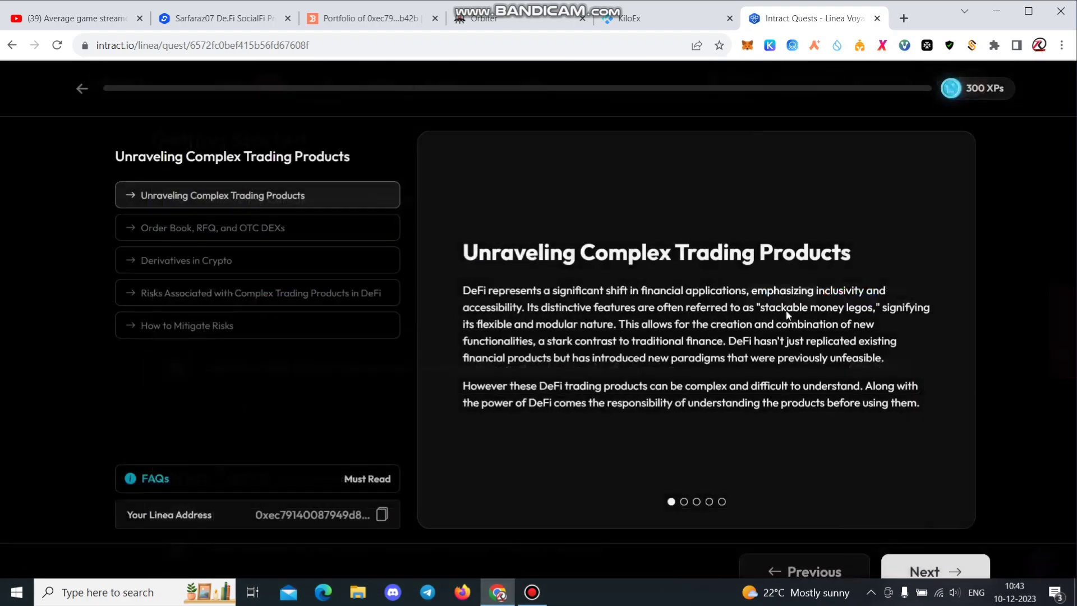
pyautogui.click(925, 569)
pyautogui.click(925, 569)
pyautogui.click(925, 570)
pyautogui.click(925, 569)
pyautogui.click(925, 569)
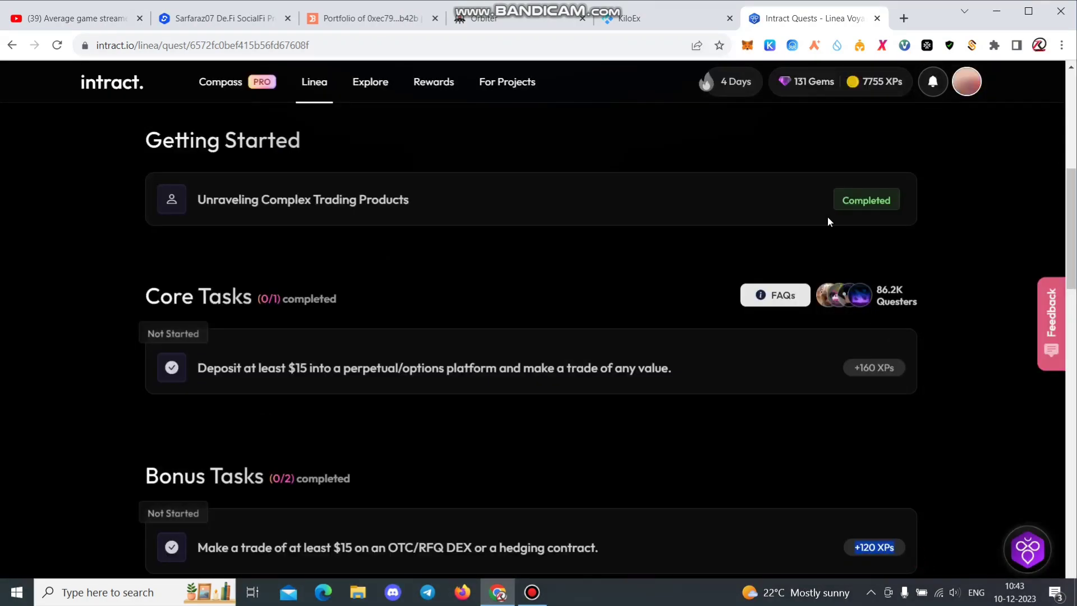
pyautogui.moveTo(829, 195); pyautogui.dragTo(925, 207)
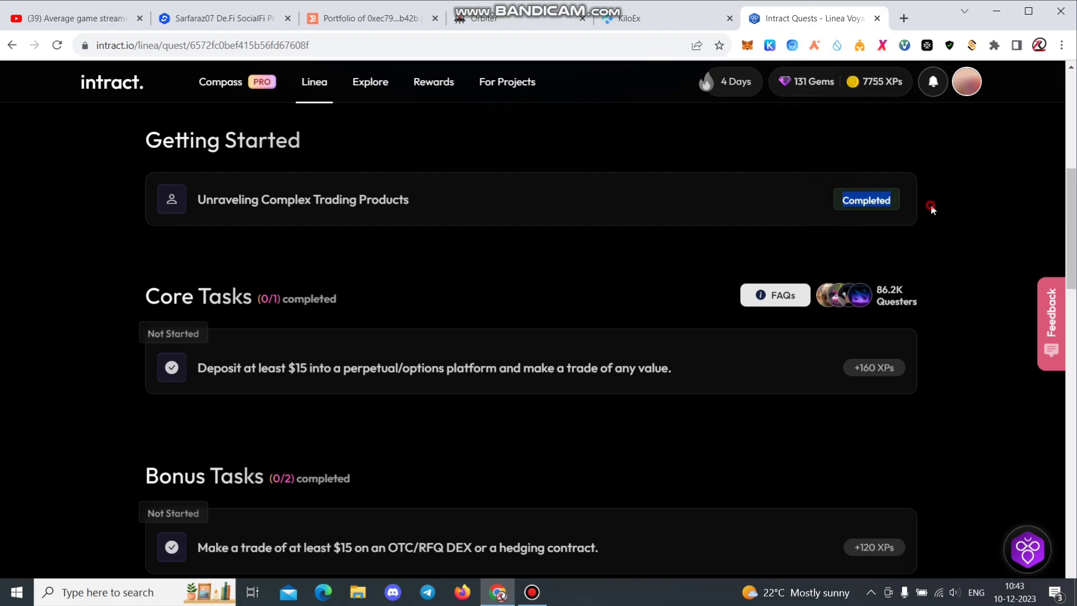
# Reopen the completed Unraveling Complex Trading Products lesson and page through it to the end again
pyautogui.click(853, 201)
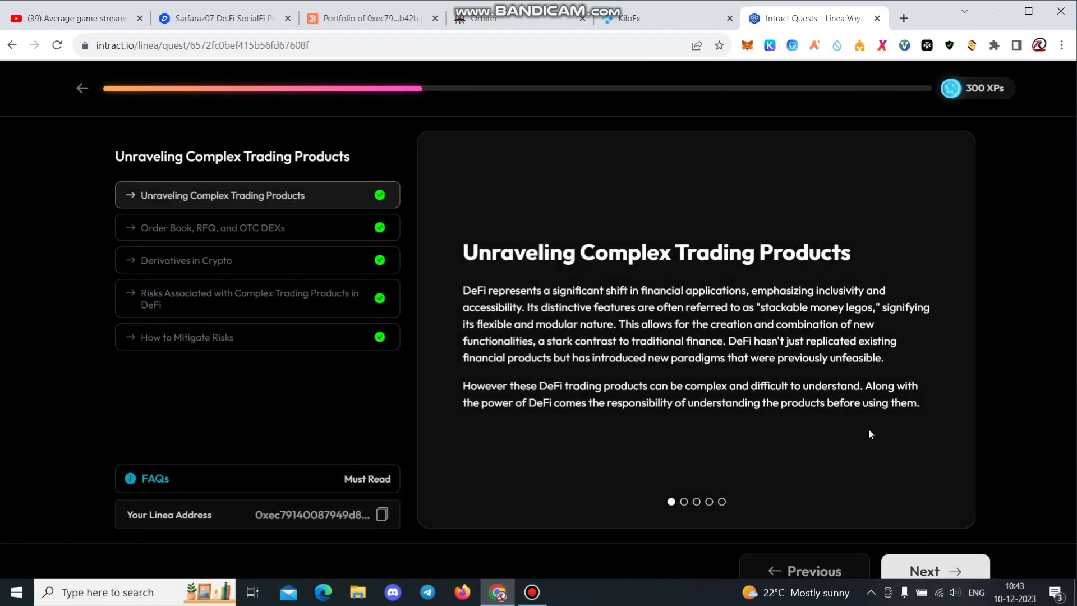
pyautogui.click(939, 561)
pyautogui.click(939, 561)
pyautogui.click(939, 561)
pyautogui.click(936, 559)
pyautogui.click(935, 558)
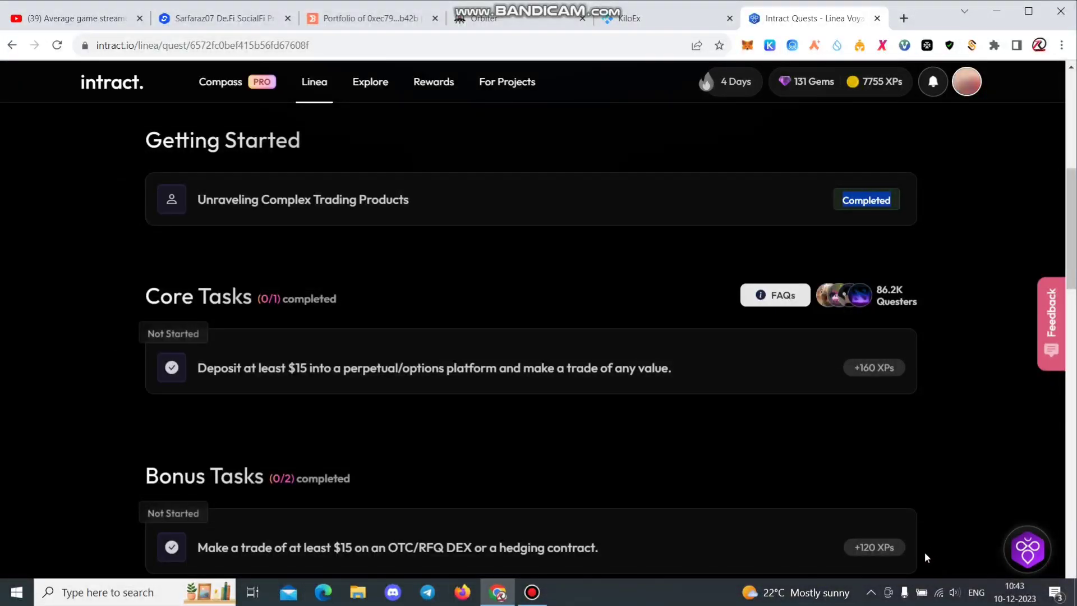
# Start the core task of depositing at least $15 into a perpetual/options platform and advance past its instructions and step-by-step guide
pyautogui.scroll(-2, 221, 447)
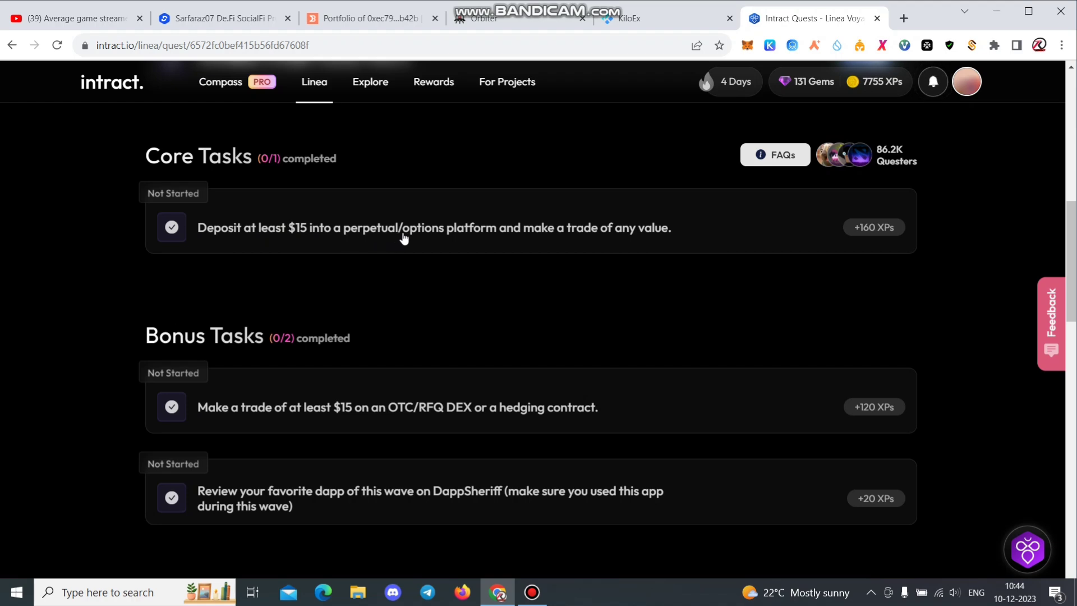
pyautogui.click(597, 232)
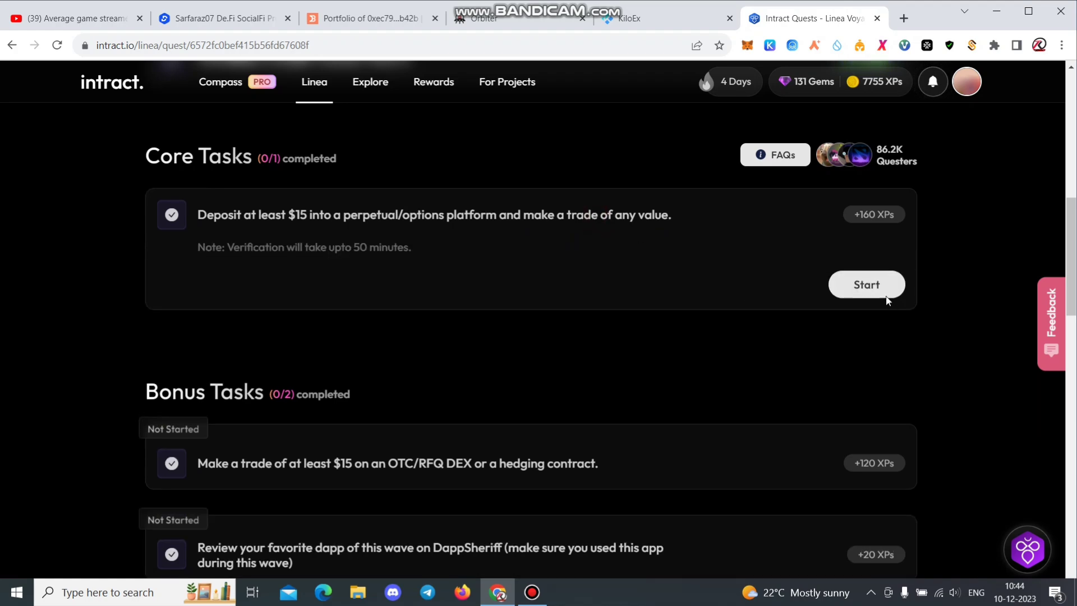
pyautogui.click(863, 283)
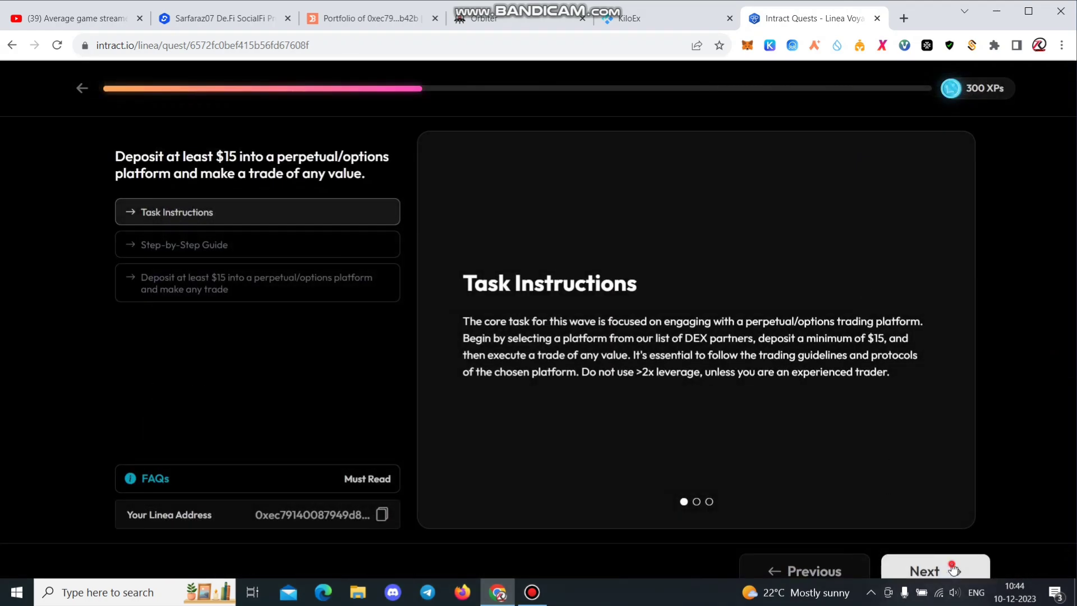
pyautogui.click(952, 569)
pyautogui.click(952, 569)
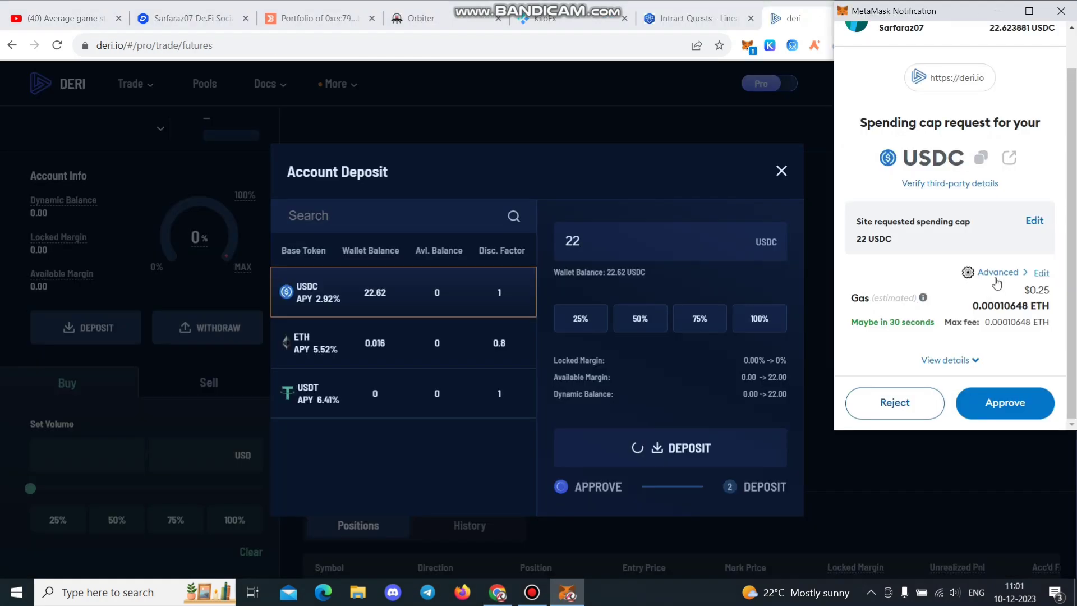
# Approve the 22 USDC spending cap for Deri in MetaMask, confirm the margin deposit, and close the deposit dialog
pyautogui.click(1005, 403)
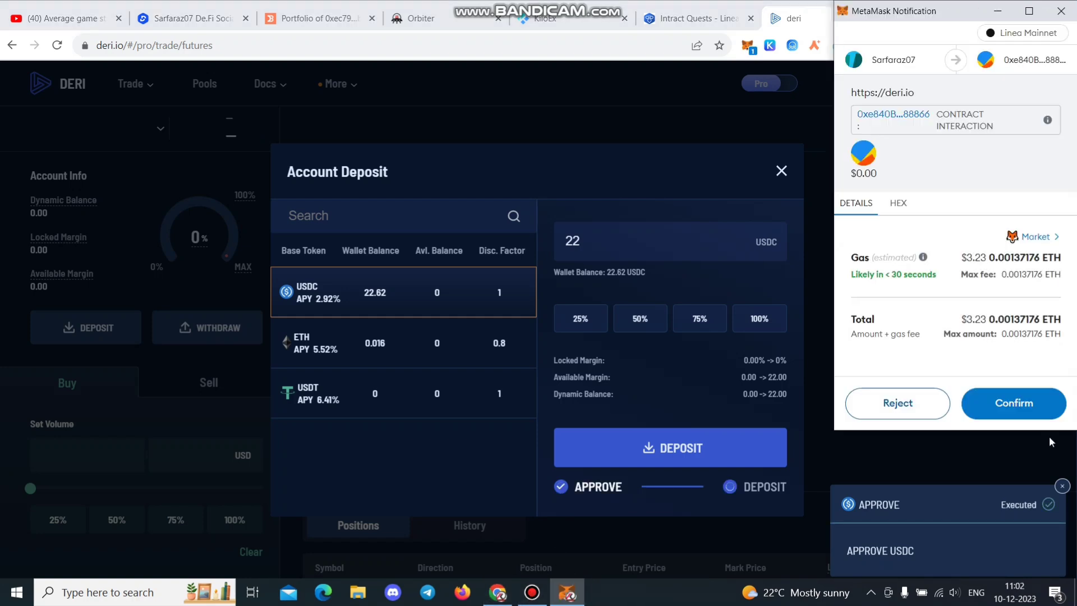
pyautogui.click(1009, 408)
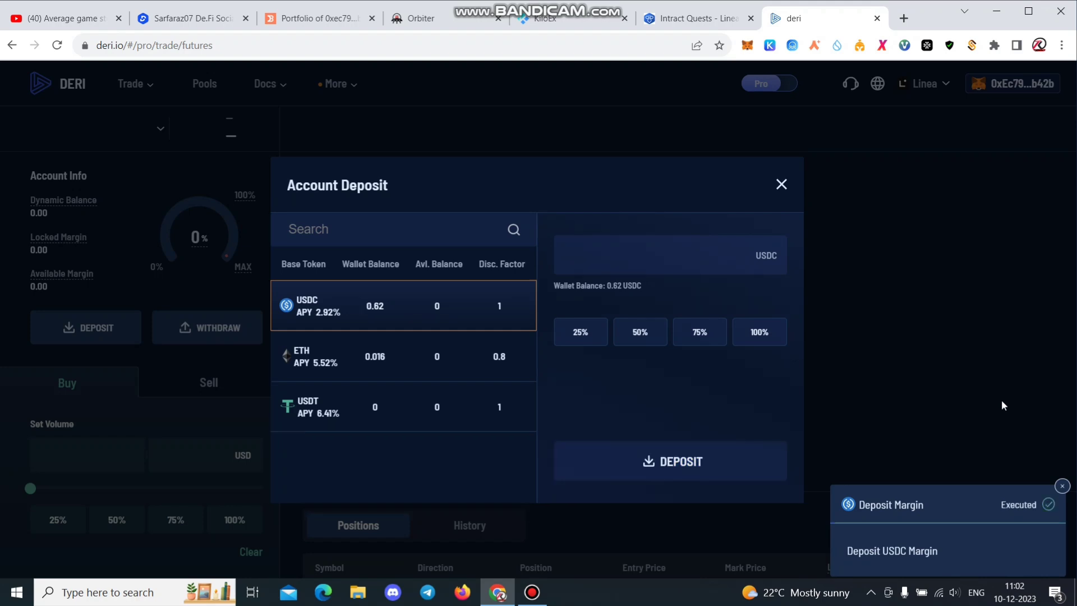
pyautogui.click(780, 185)
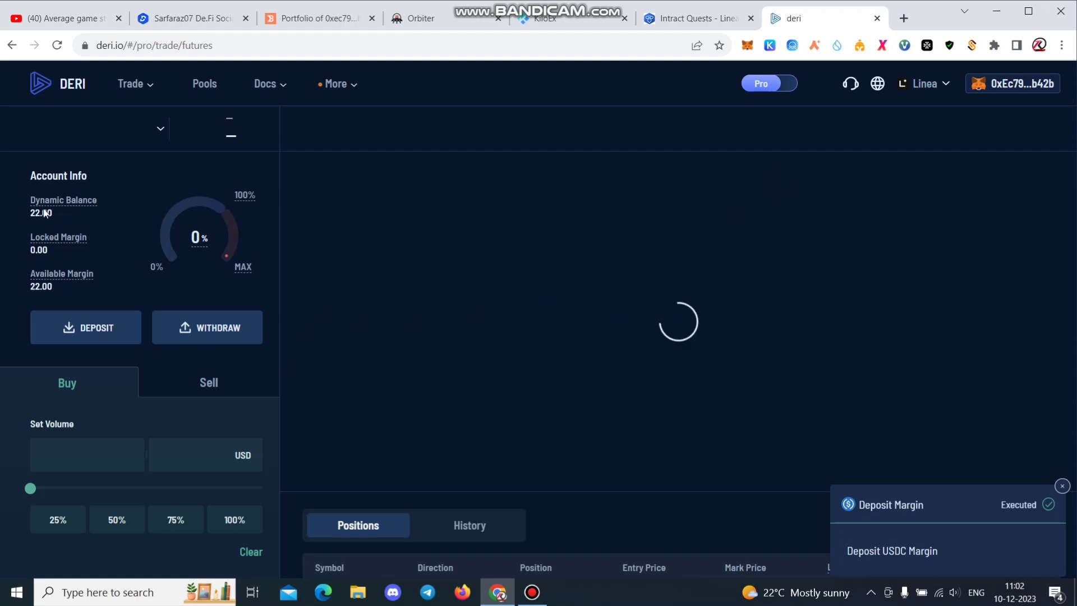
# Switch back to the Intract quest, leave the deposit task, and expand the bonus task about trading $15 on an OTC/RFQ DEX
pyautogui.moveTo(205, 231)
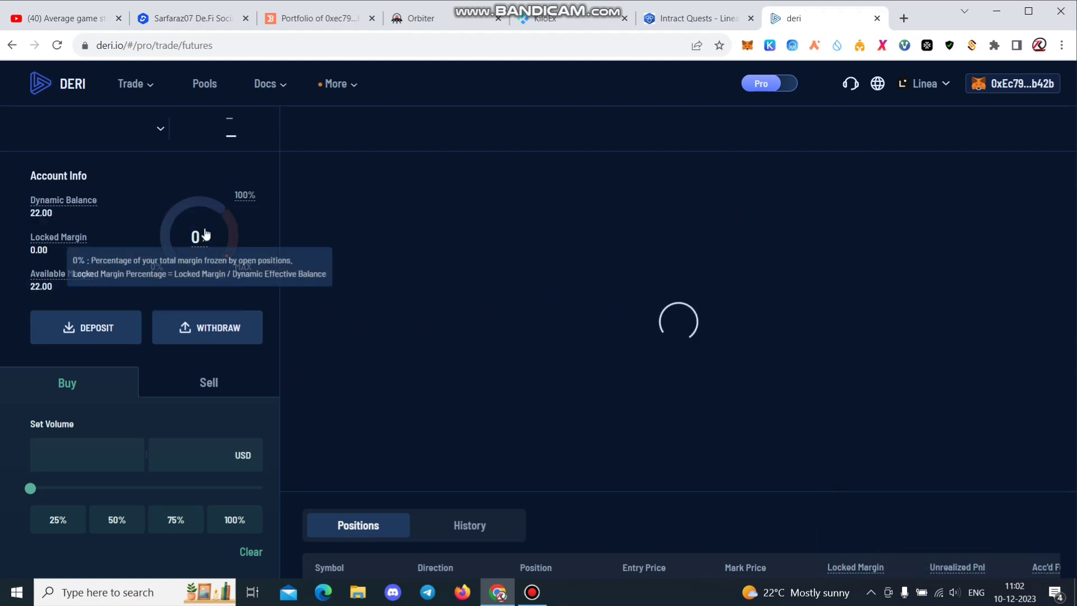
pyautogui.moveTo(136, 84)
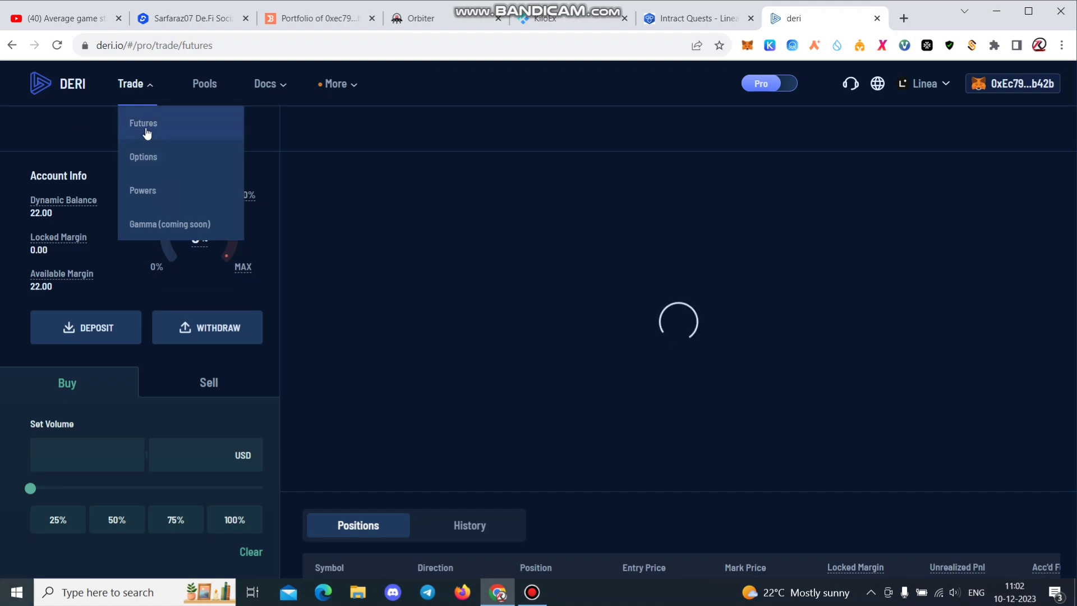
pyautogui.click(695, 18)
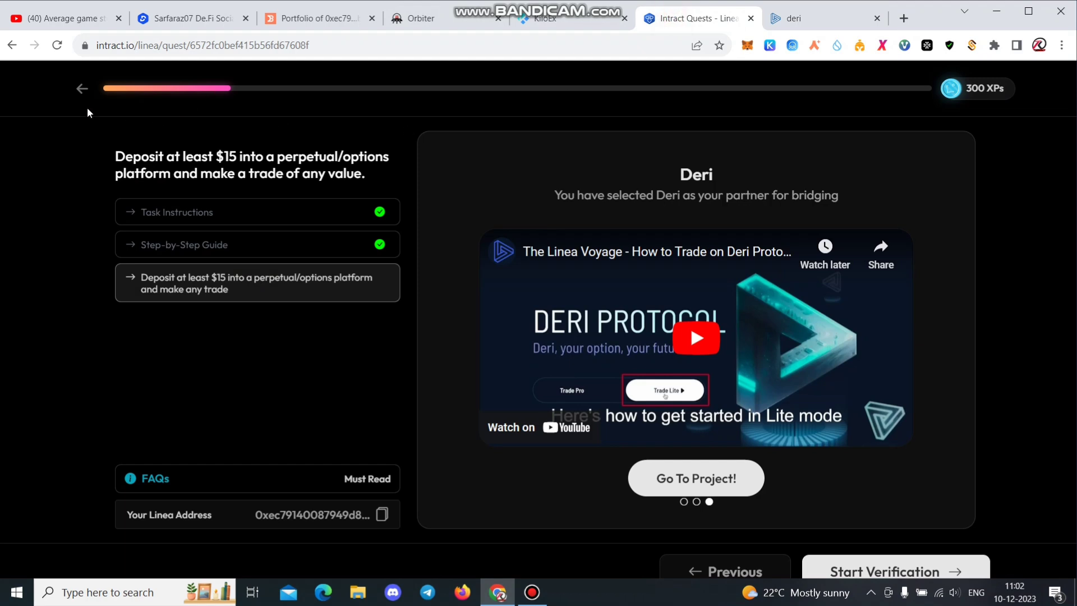
pyautogui.click(79, 89)
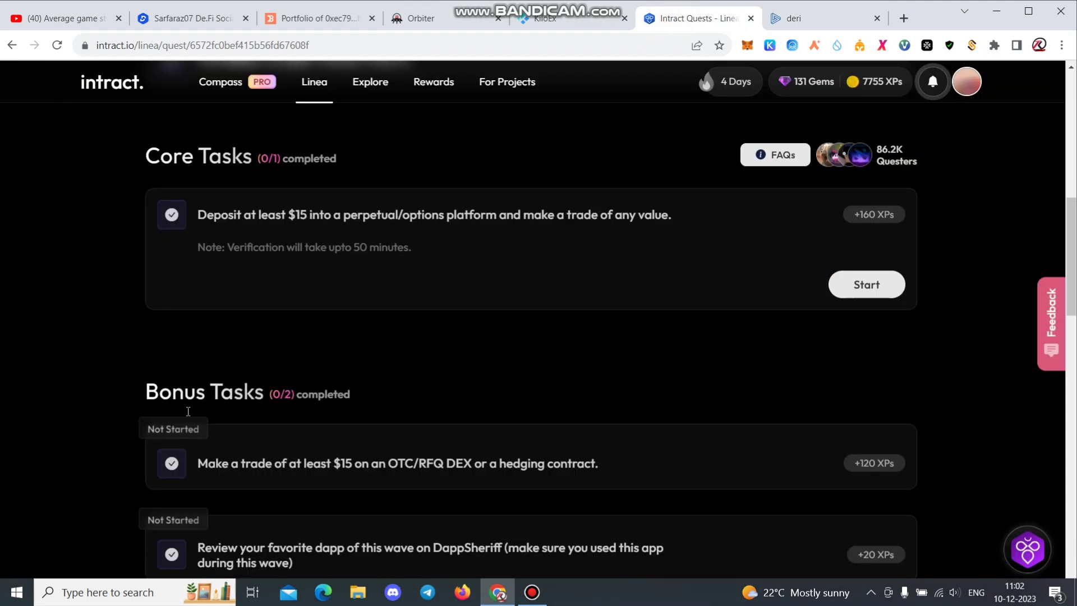
pyautogui.click(364, 468)
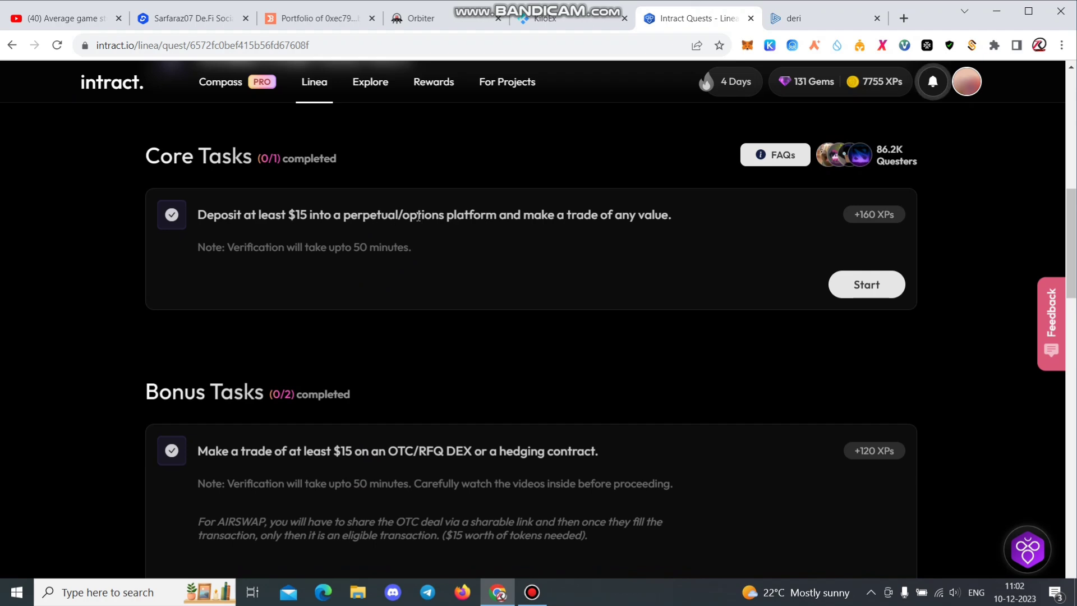
# Switch to Deri and open its Futures trading page
pyautogui.click(775, 20)
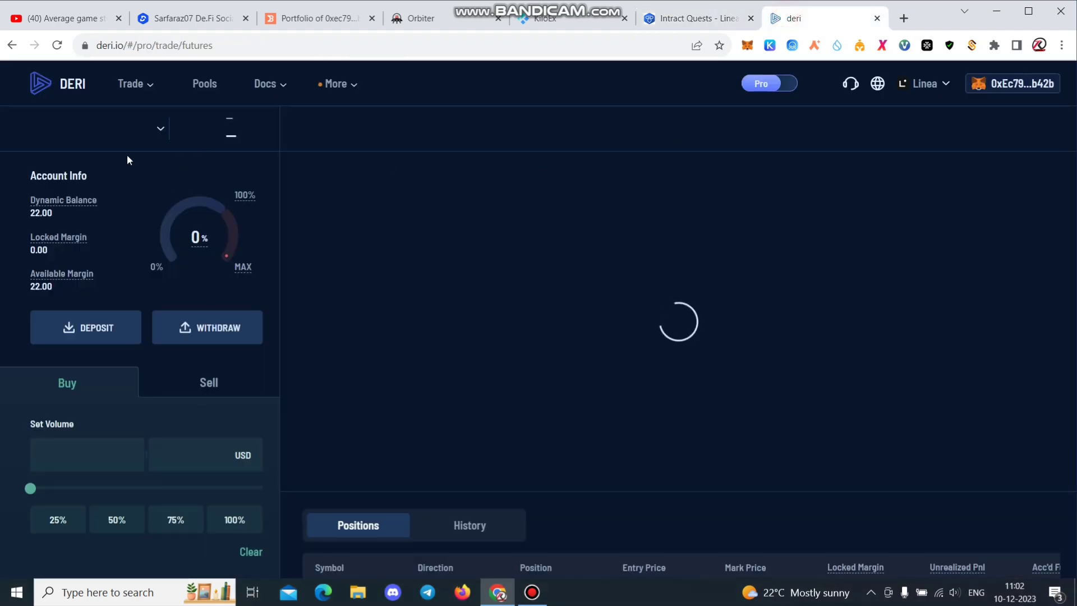
pyautogui.click(147, 87)
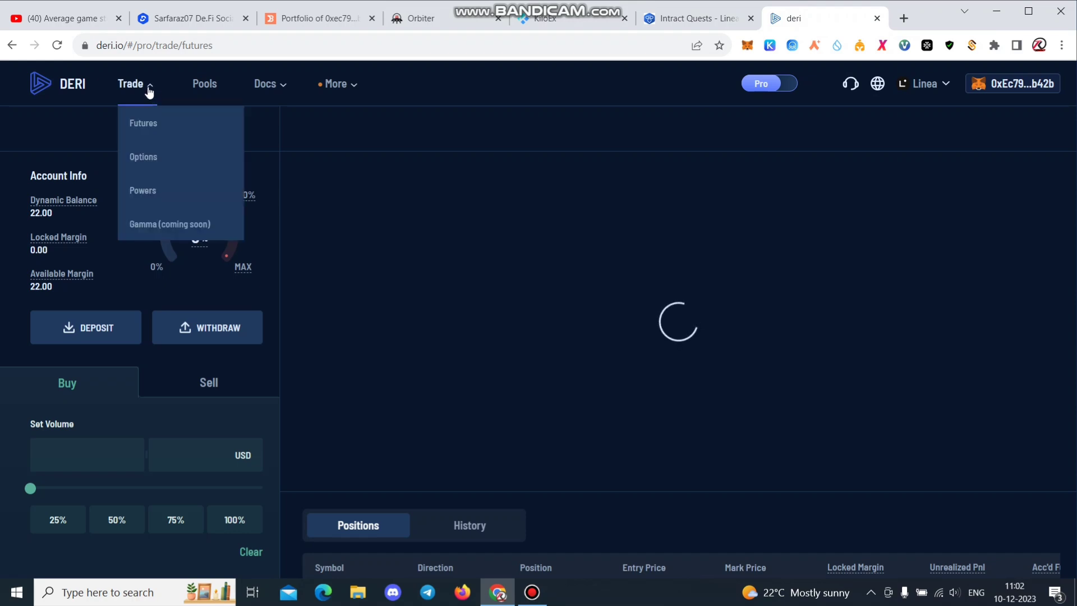
pyautogui.click(144, 161)
pyautogui.click(141, 125)
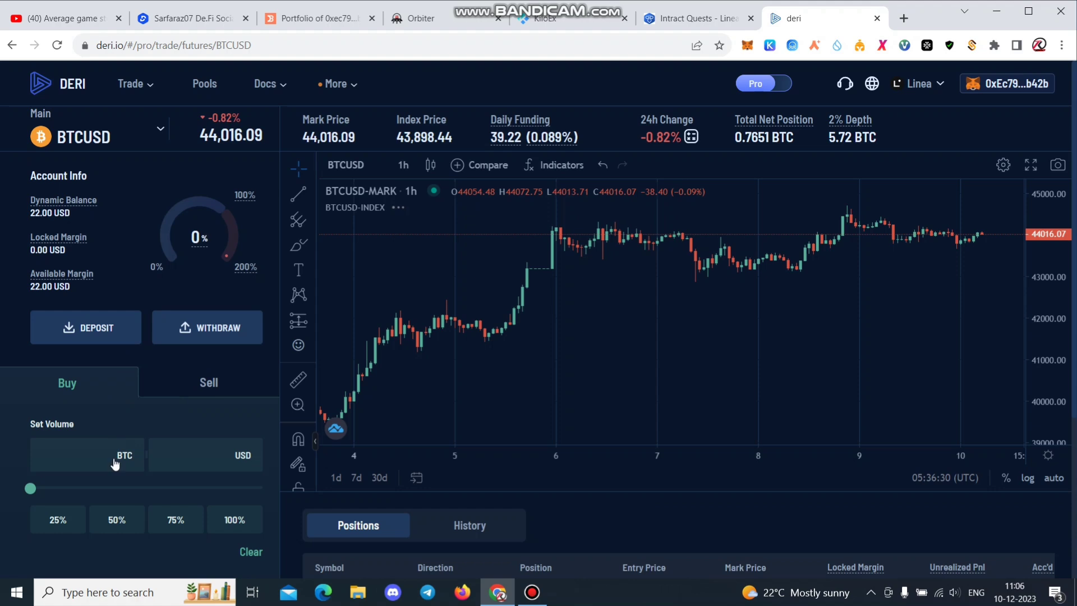
pyautogui.scroll(-1, 115, 455)
pyautogui.scroll(1, 92, 211)
pyautogui.scroll(-2, 84, 448)
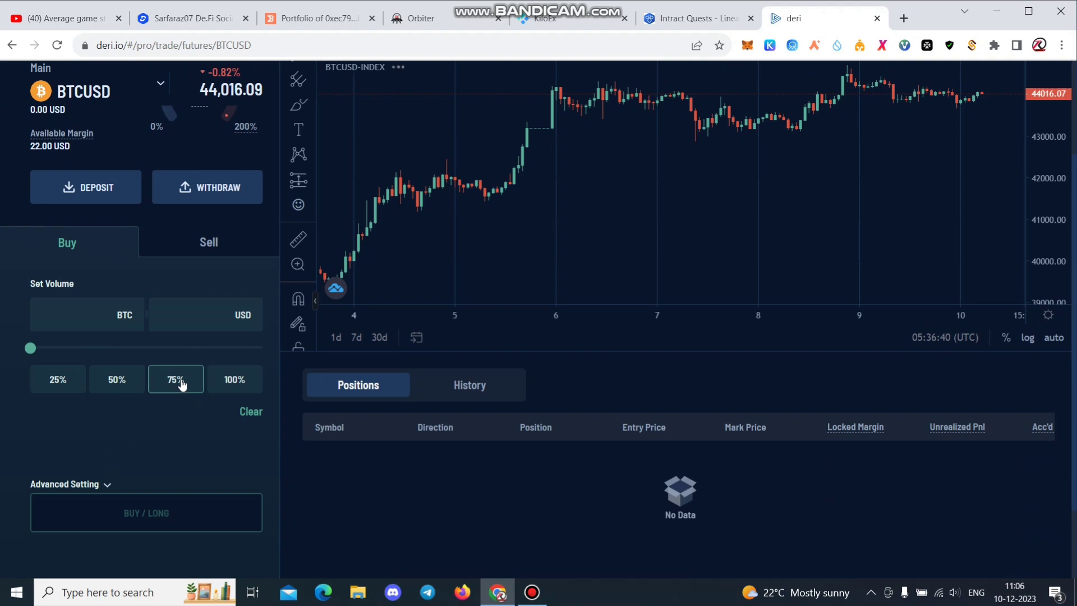
pyautogui.click(179, 381)
pyautogui.click(229, 382)
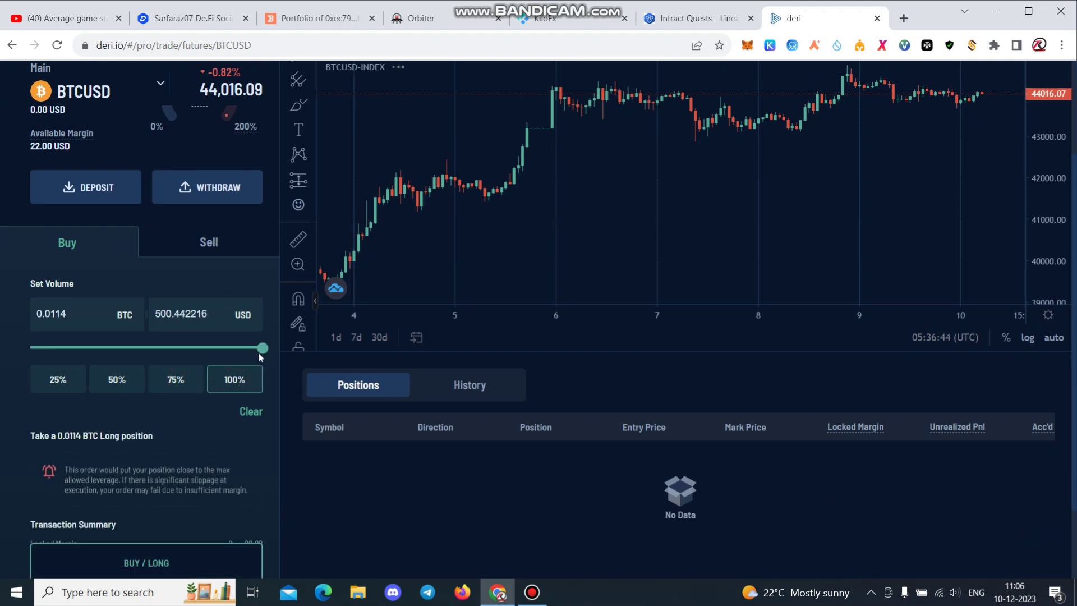
pyautogui.moveTo(261, 348); pyautogui.dragTo(232, 352)
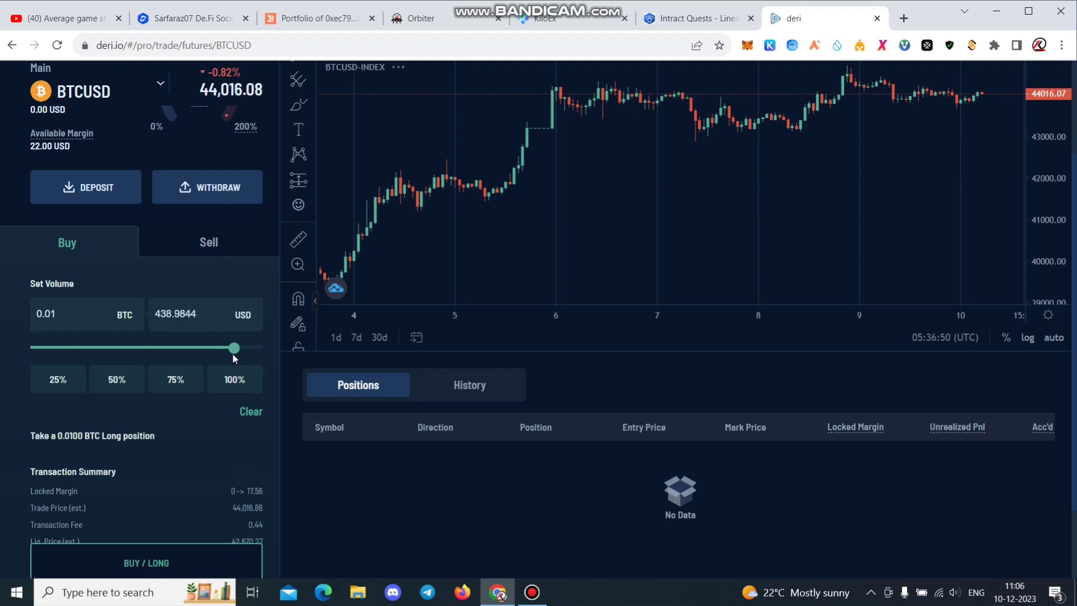
pyautogui.scroll(-3, 168, 466)
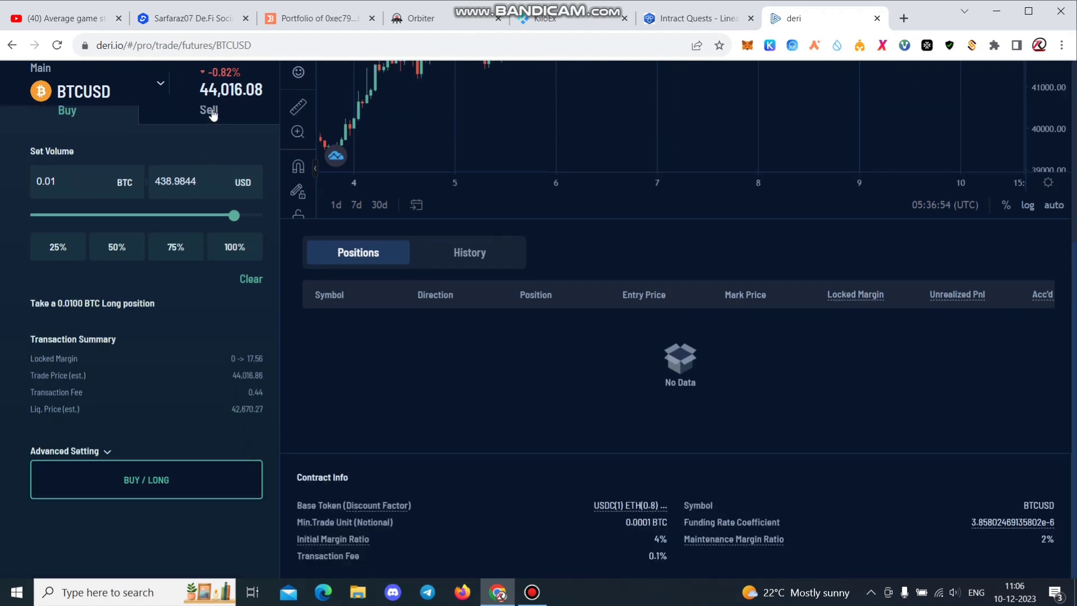
pyautogui.scroll(3, 212, 112)
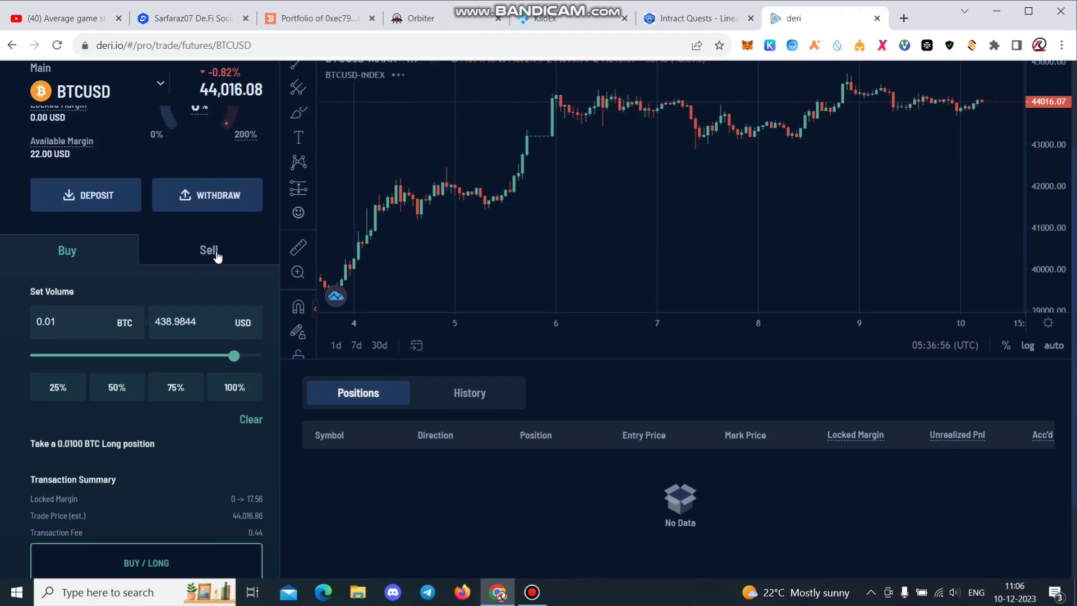
pyautogui.scroll(-3, 217, 256)
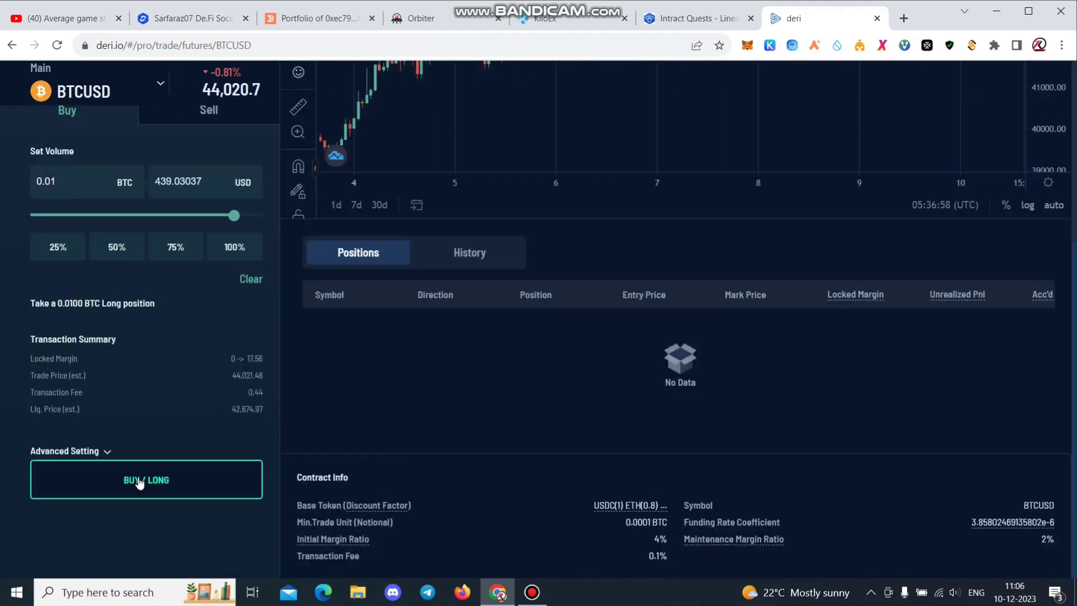
pyautogui.click(139, 481)
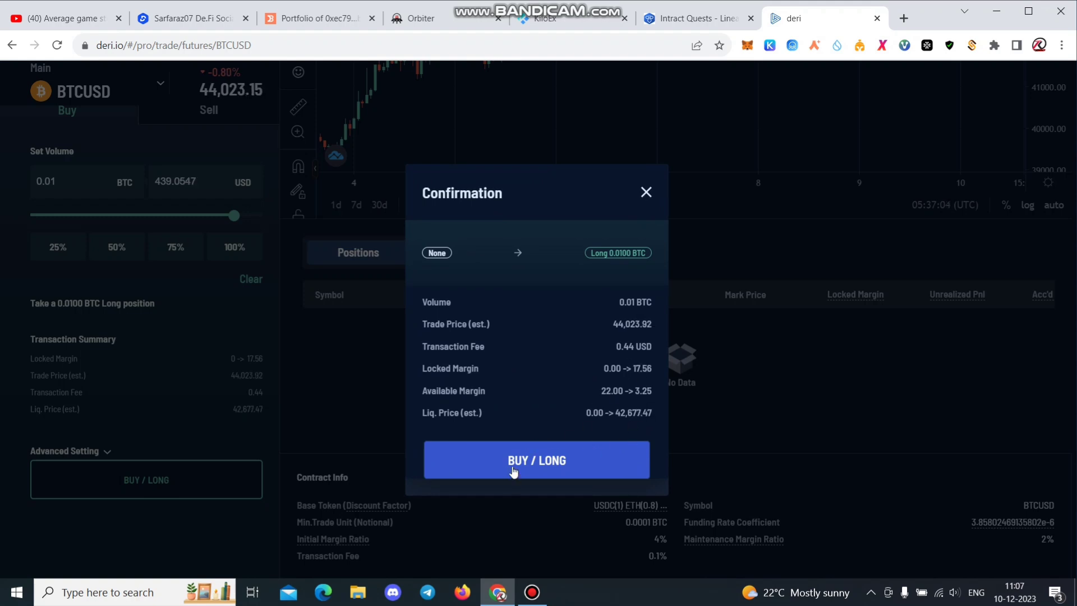
pyautogui.click(645, 194)
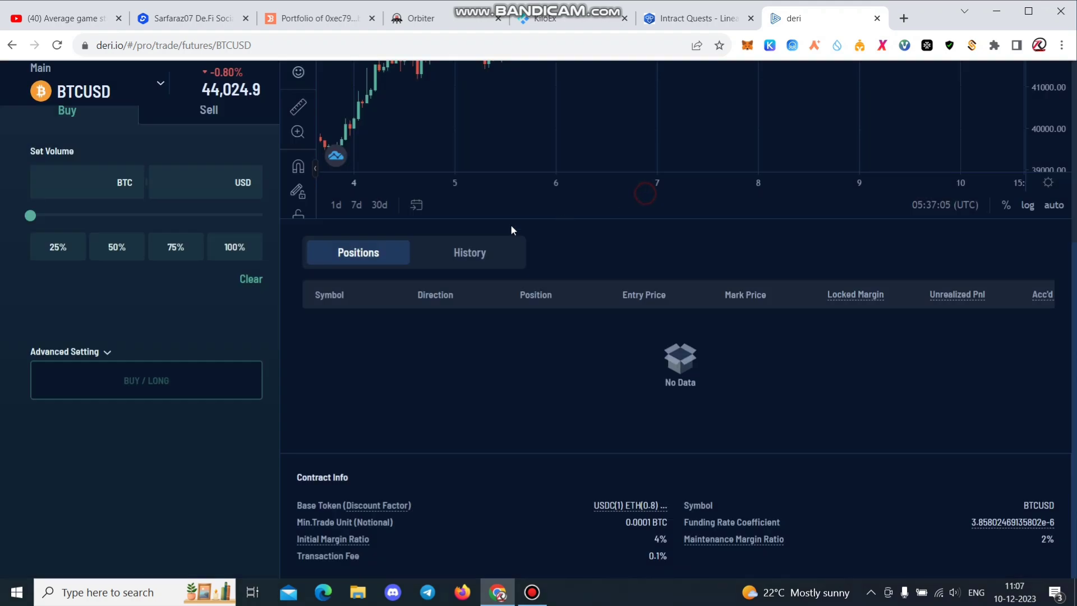
# Open a BTCUSD long position at 100% volume (0.0114 BTC), confirm it in MetaMask, and check the open position
pyautogui.click(244, 247)
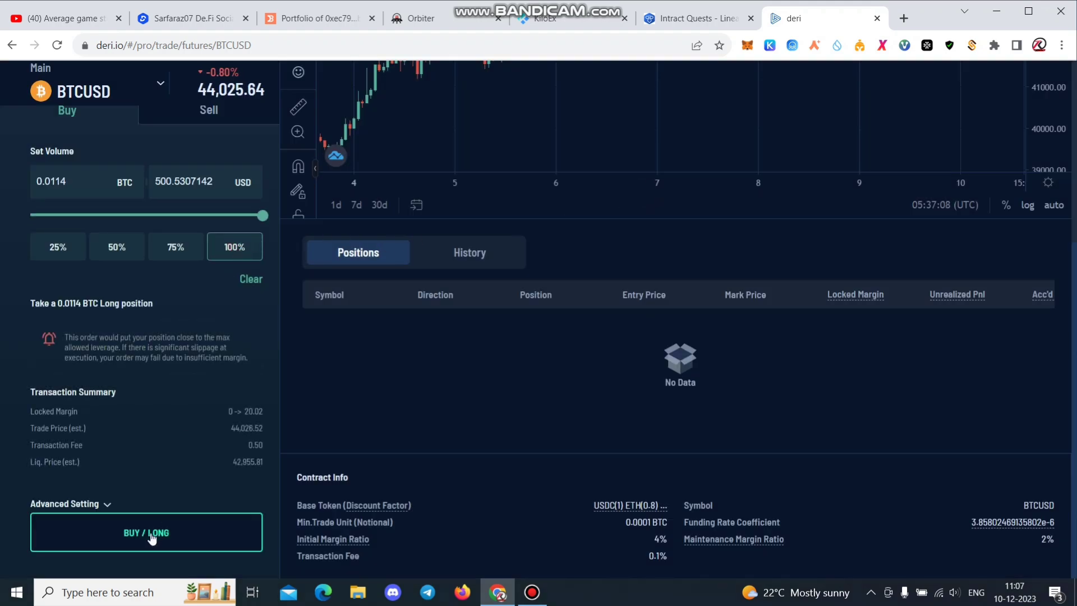
pyautogui.click(148, 533)
pyautogui.click(512, 469)
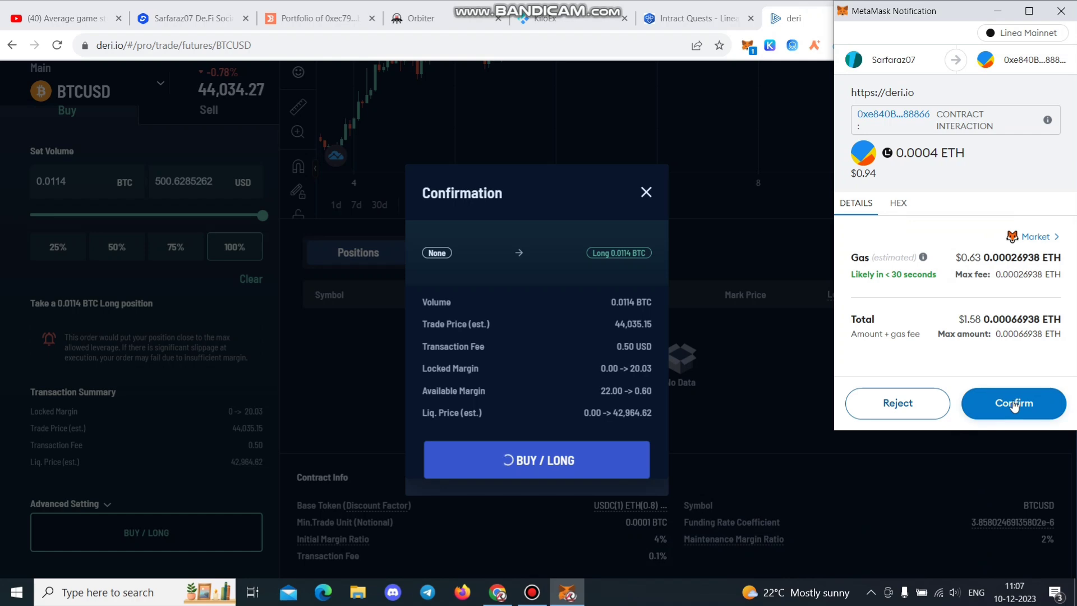
pyautogui.click(1013, 403)
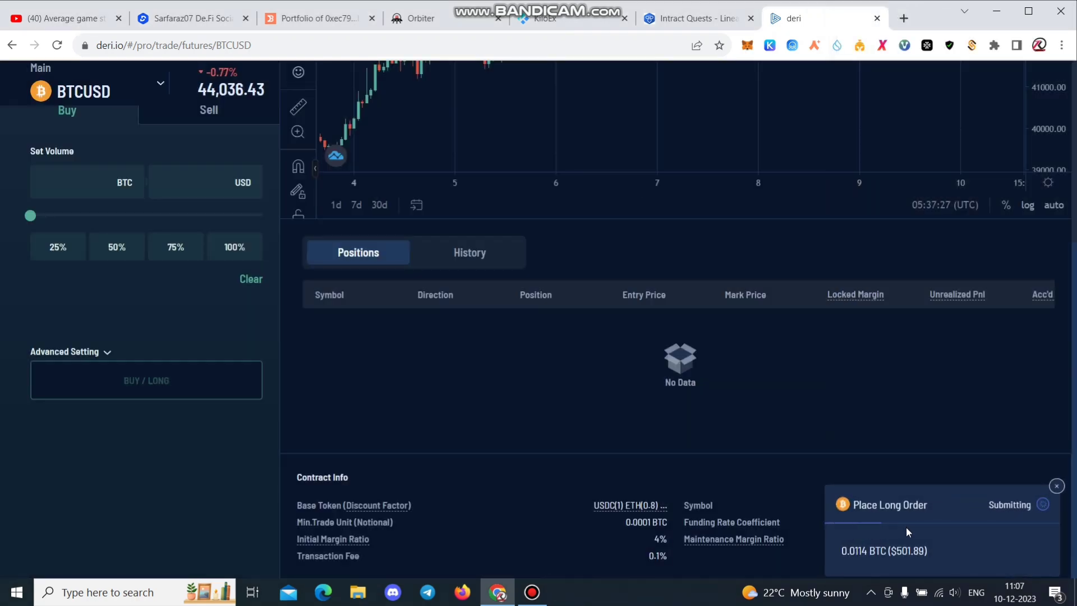
pyautogui.scroll(5, 793, 465)
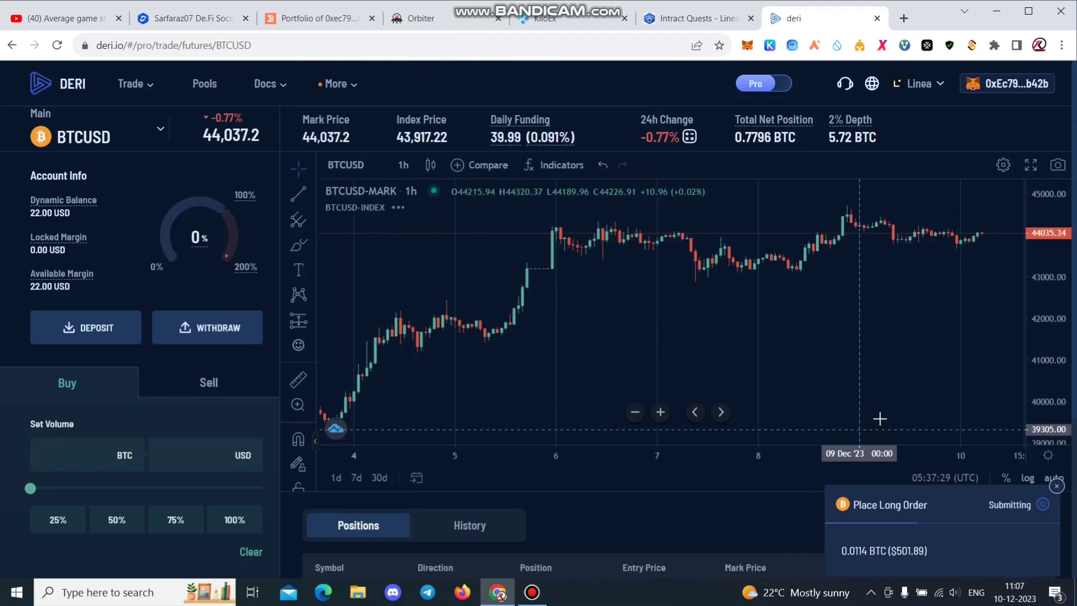
pyautogui.scroll(1, 674, 451)
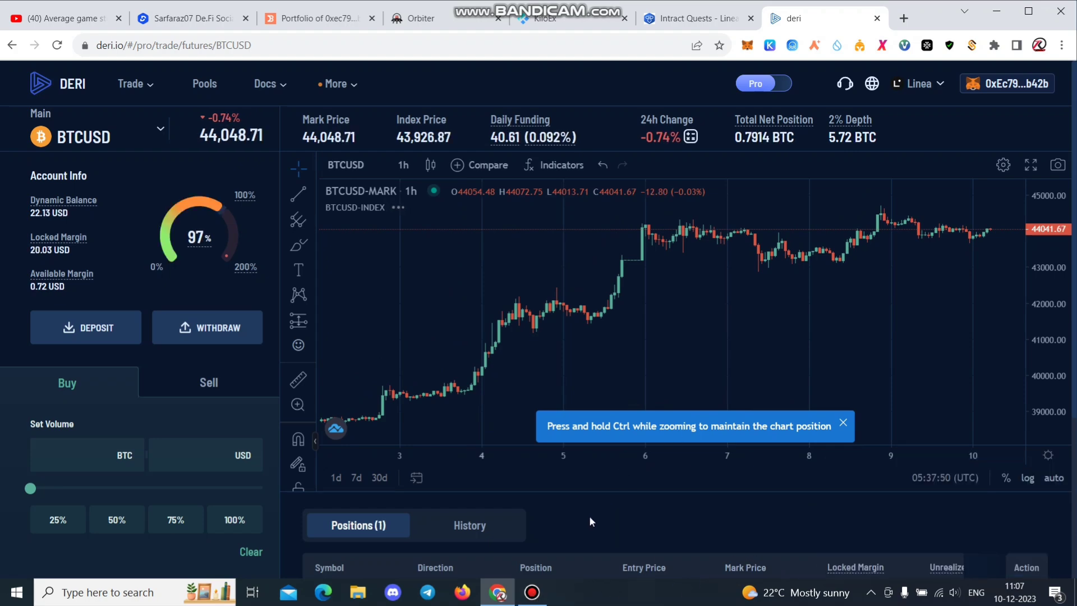
pyautogui.scroll(-3, 564, 534)
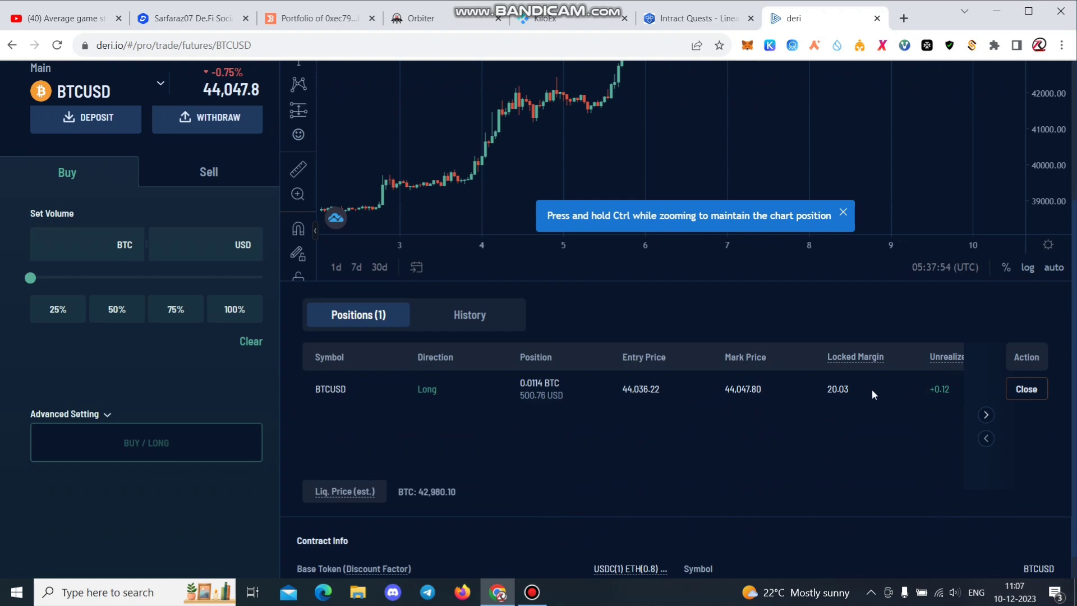
pyautogui.scroll(3, 577, 403)
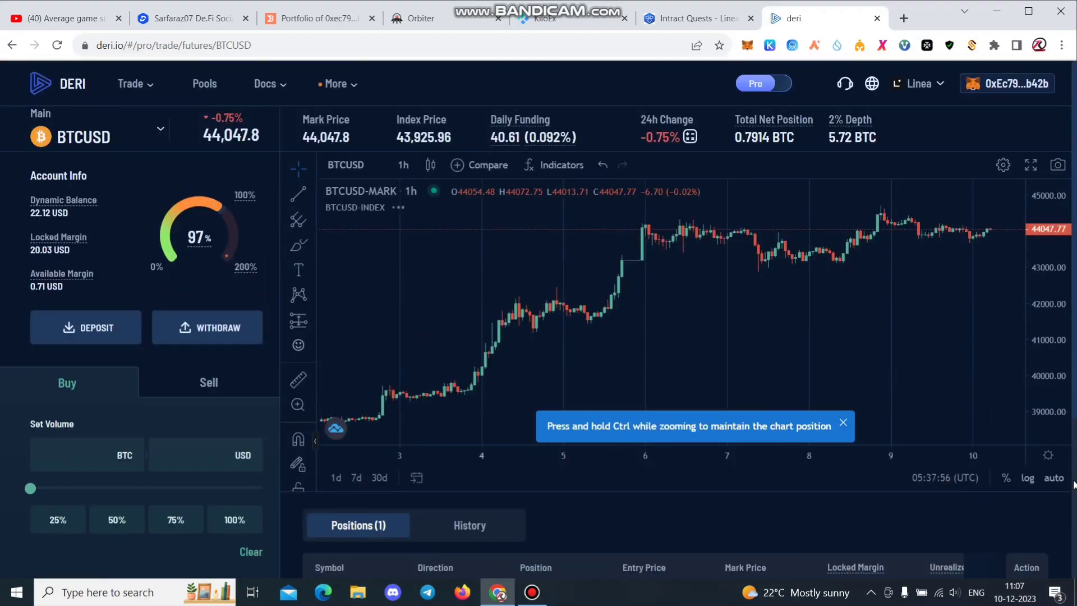
# Close the open BTCUSD long position, confirm the transaction in MetaMask, and check the positions list
pyautogui.scroll(-2, 947, 470)
pyautogui.scroll(1, 930, 442)
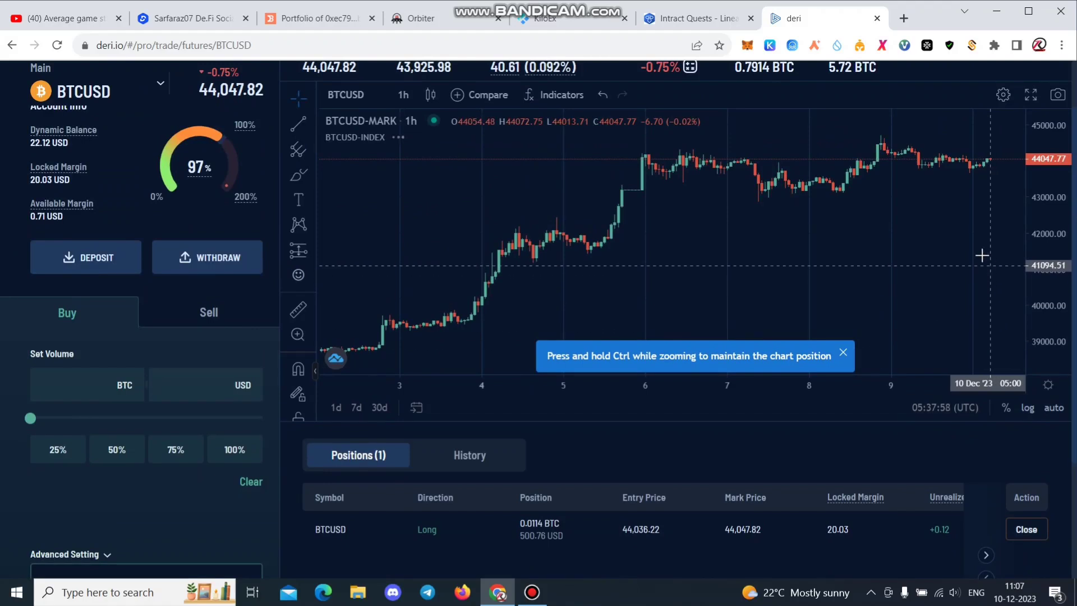
pyautogui.click(1029, 533)
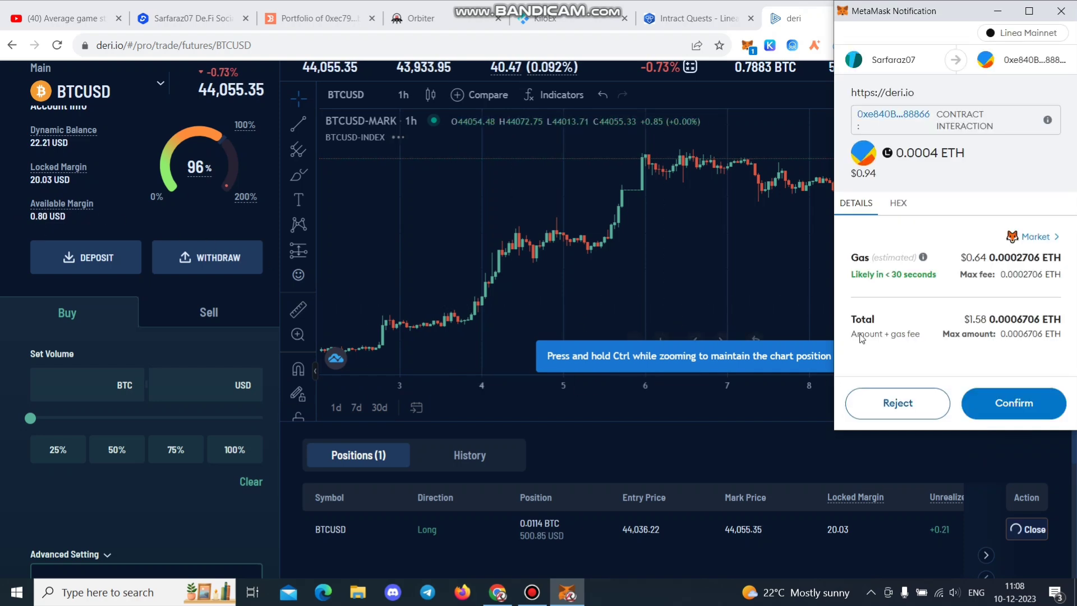
pyautogui.click(1015, 405)
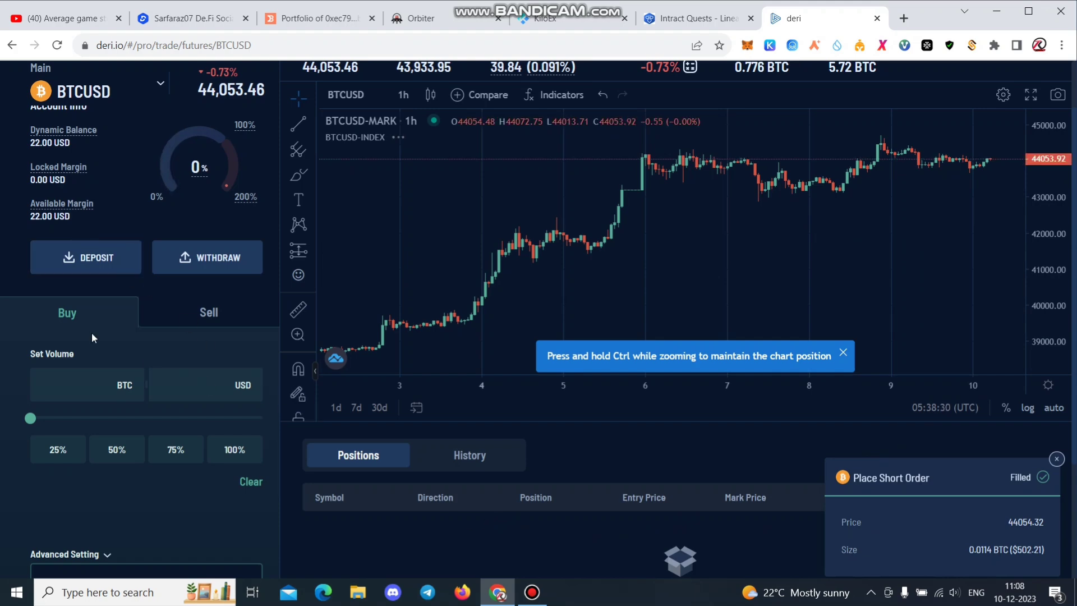
pyautogui.scroll(-1, 595, 504)
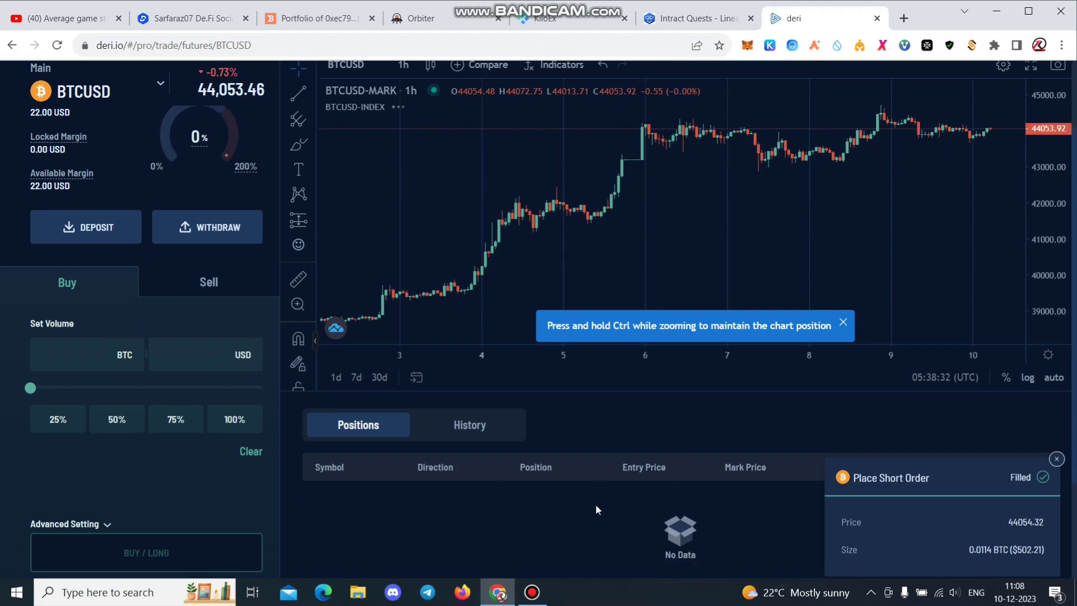
pyautogui.scroll(2, 593, 493)
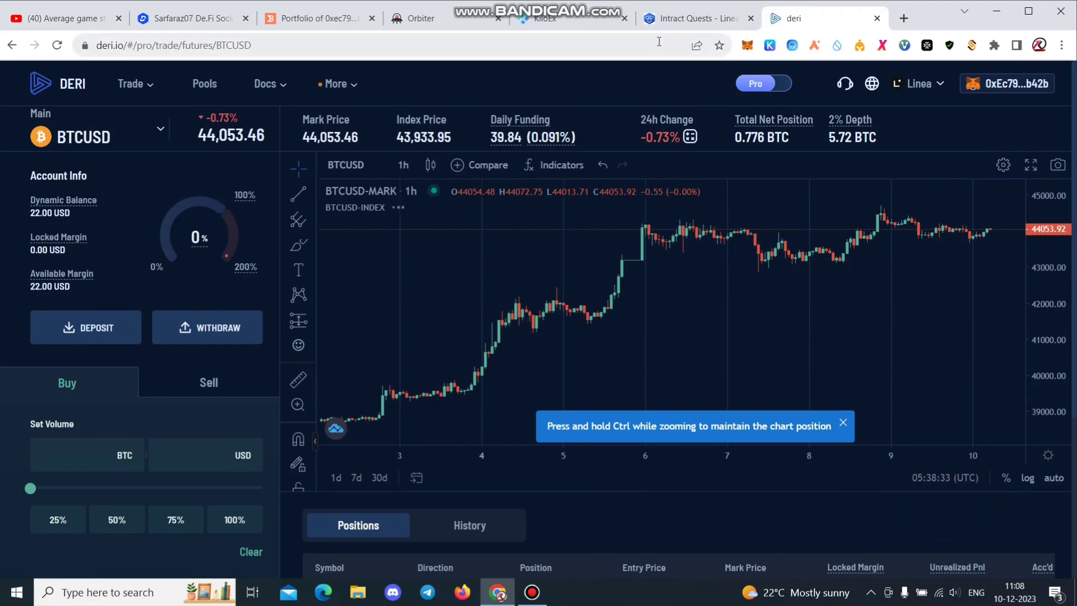
# Switch to the Intract quest, start the core deposit-and-trade task, go through its instructions, and select Deri as the partner
pyautogui.click(678, 18)
pyautogui.click(877, 287)
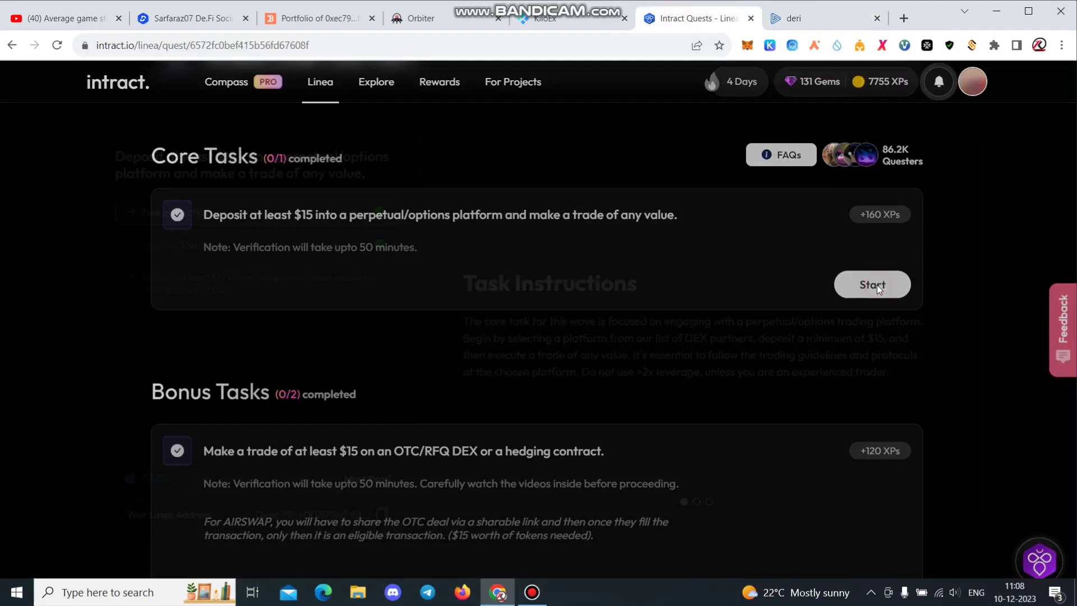
pyautogui.click(929, 572)
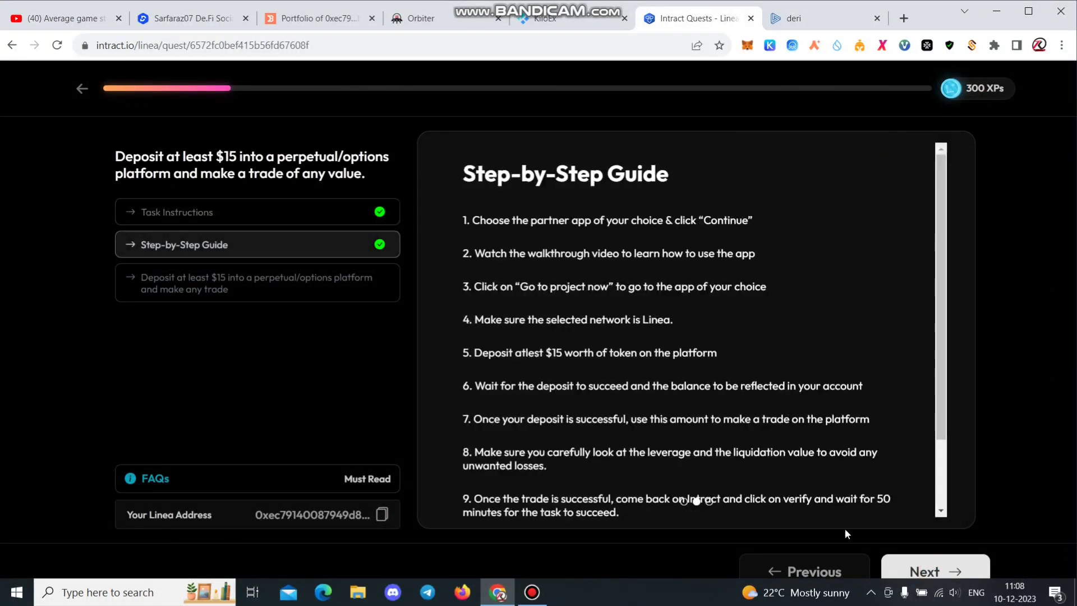
pyautogui.click(944, 571)
pyautogui.click(578, 292)
# Start verification of the deposit-and-trade task, accept the listed requirements, proceed, and dismiss the confirmation dialog
pyautogui.click(900, 571)
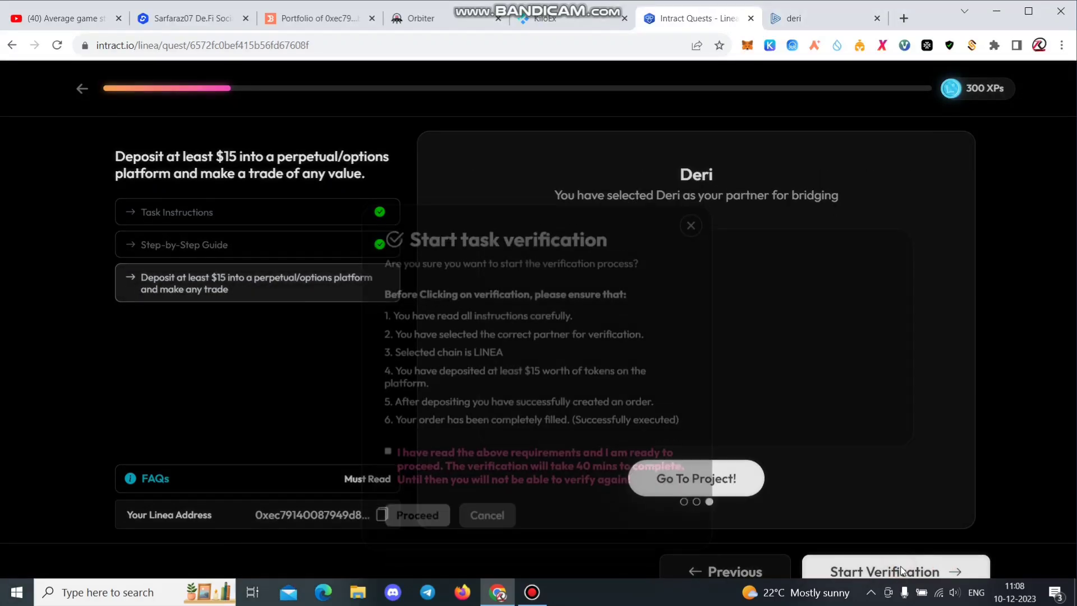
pyautogui.click(387, 404)
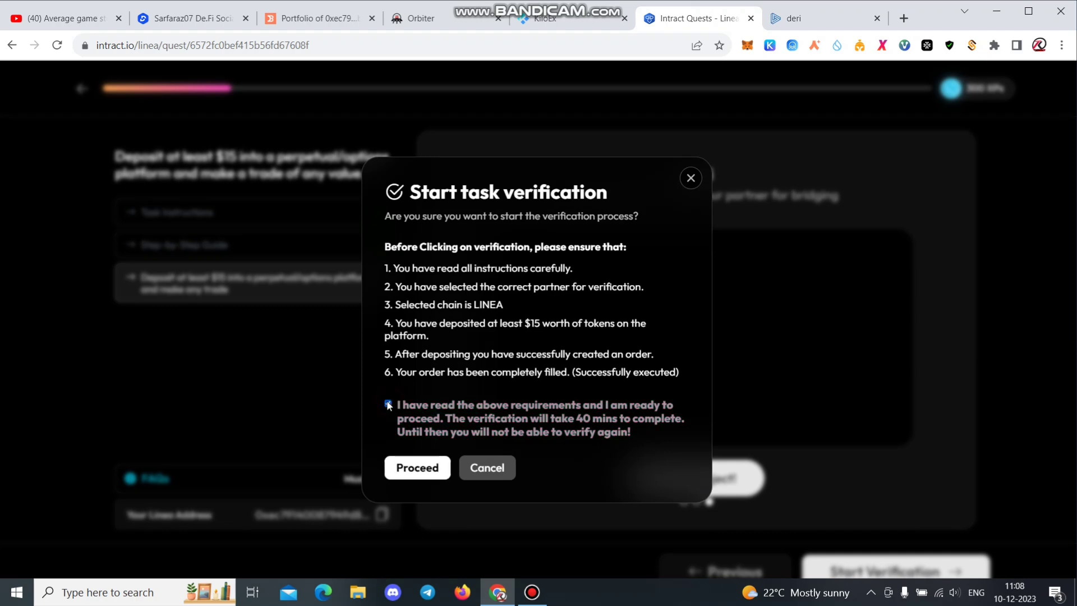
pyautogui.click(417, 470)
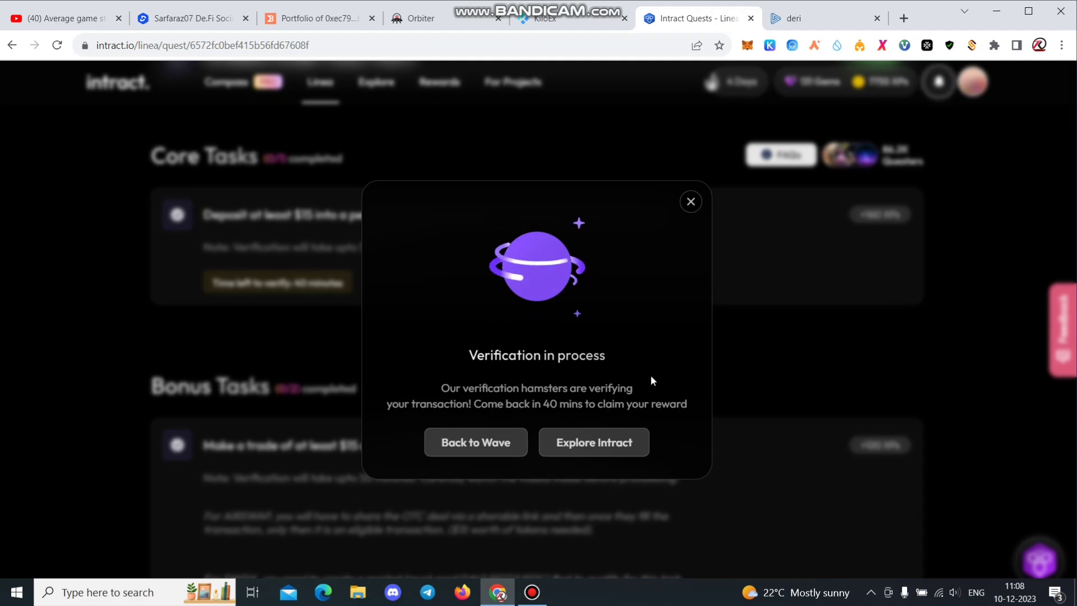
pyautogui.click(809, 356)
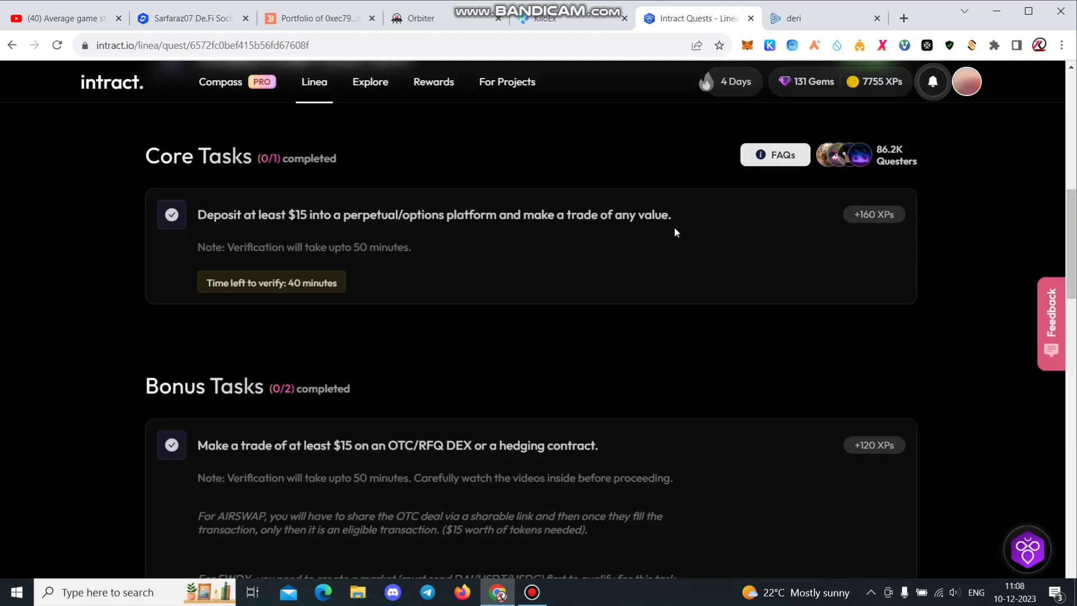
pyautogui.click(799, 20)
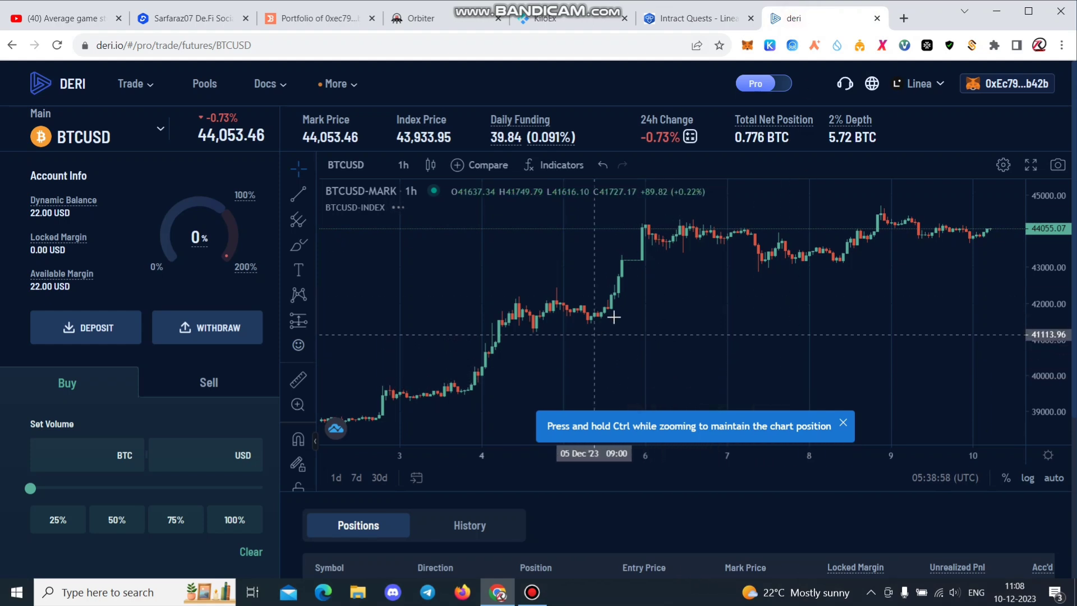
pyautogui.click(698, 18)
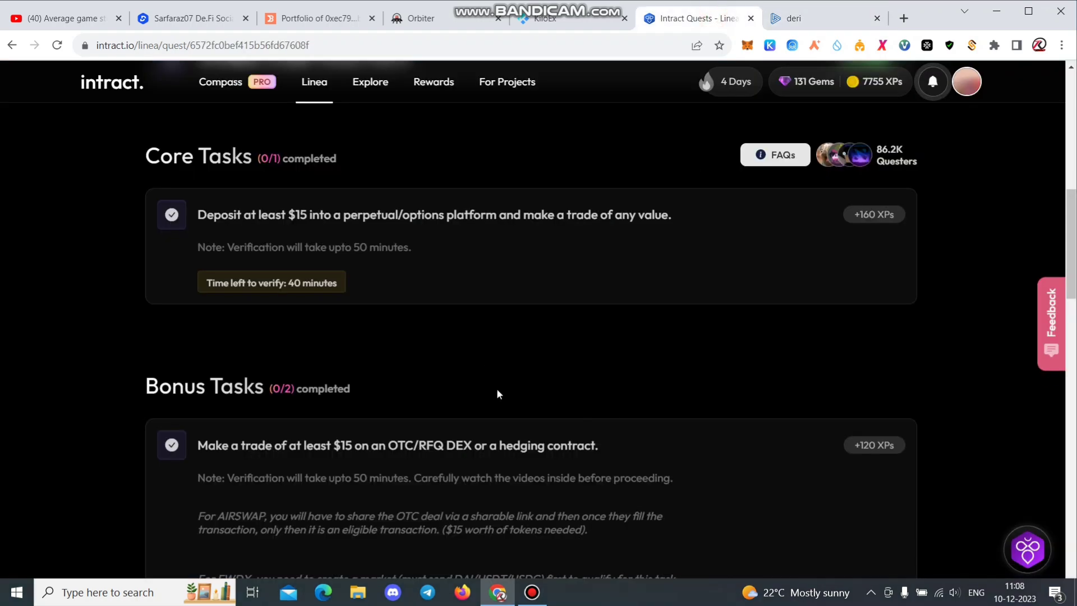
pyautogui.click(774, 21)
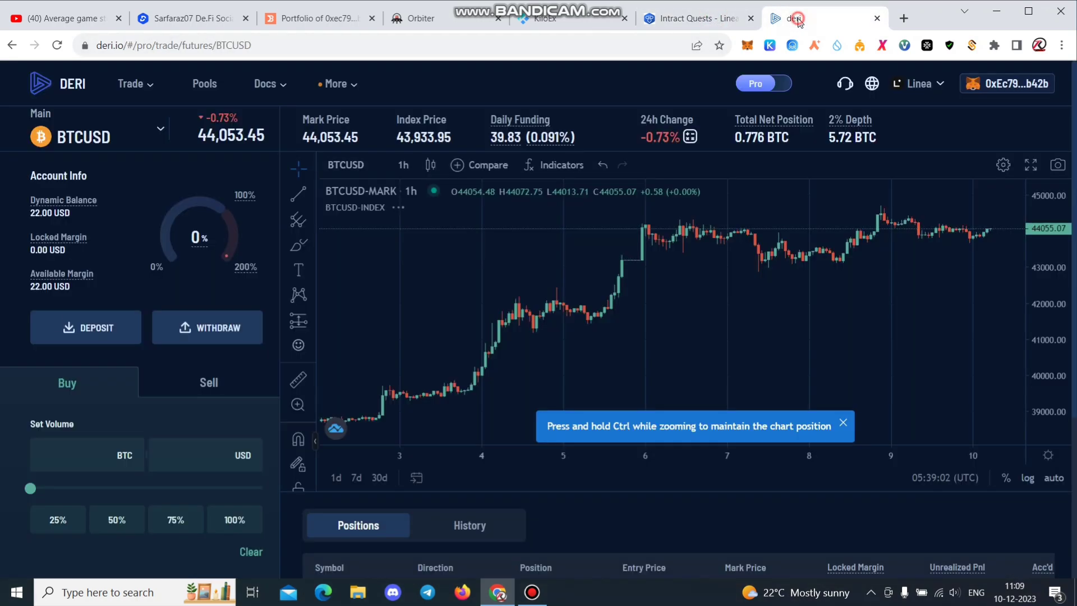
pyautogui.click(219, 325)
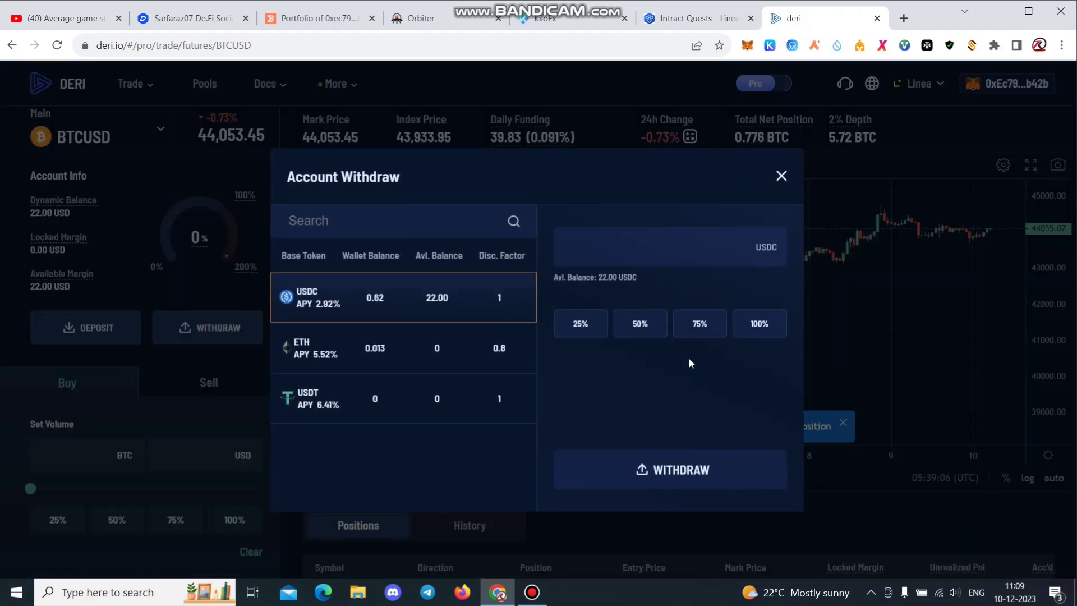
pyautogui.click(767, 325)
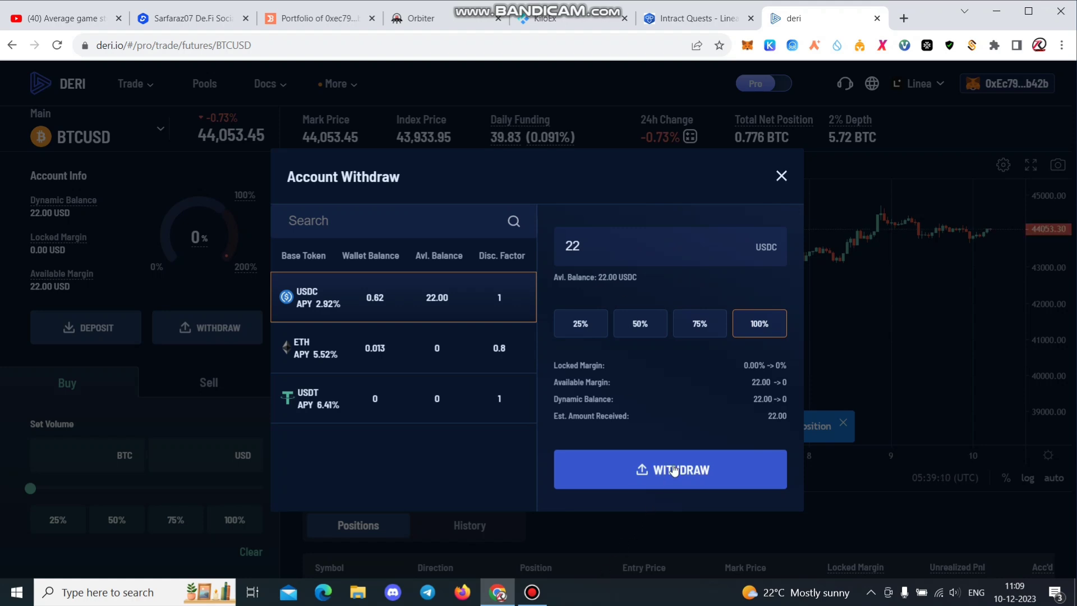
pyautogui.click(781, 178)
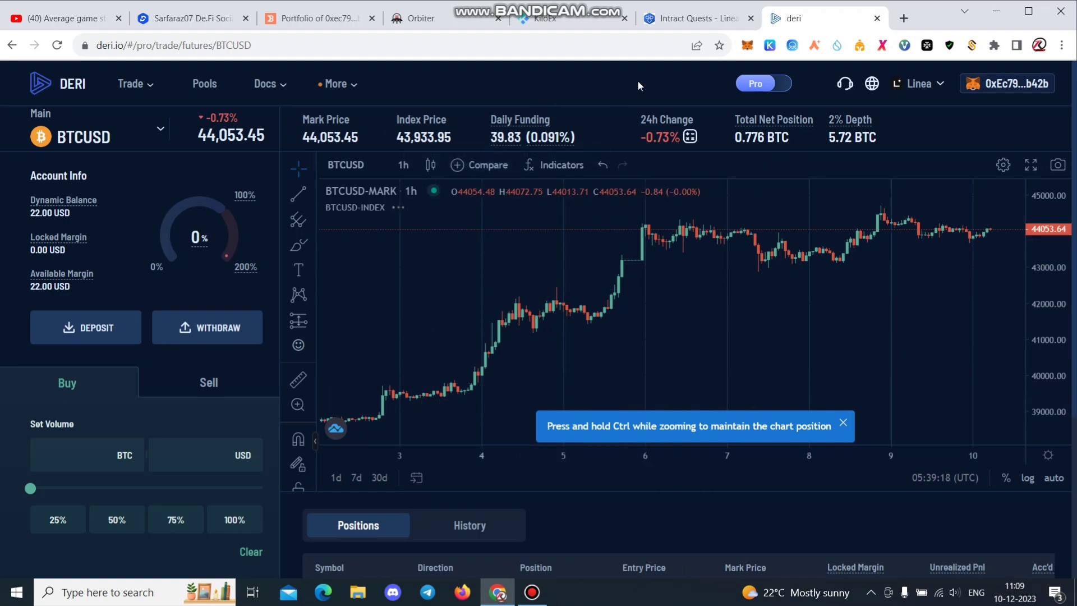
pyautogui.click(689, 18)
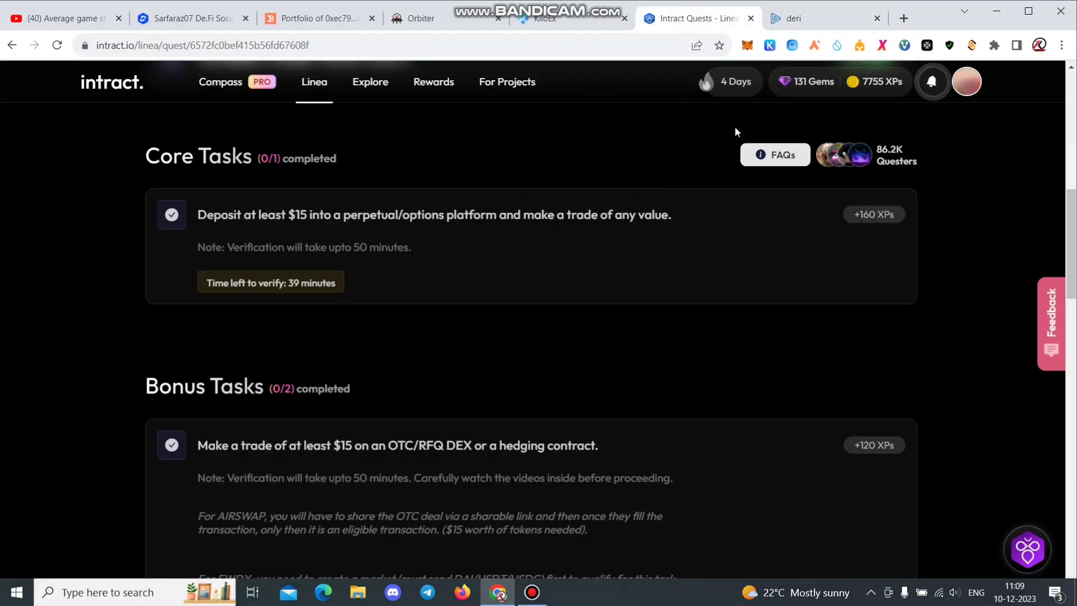
# Switch to Deri, withdraw 100% of the USDC margin (22 USDC), and confirm the transaction in MetaMask
pyautogui.click(811, 19)
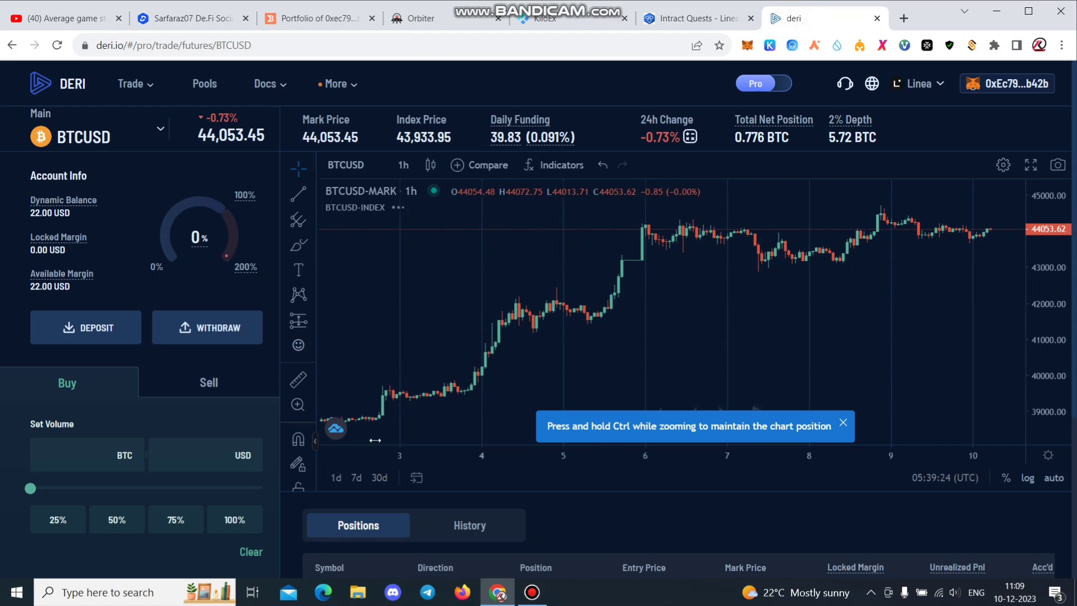
pyautogui.click(218, 328)
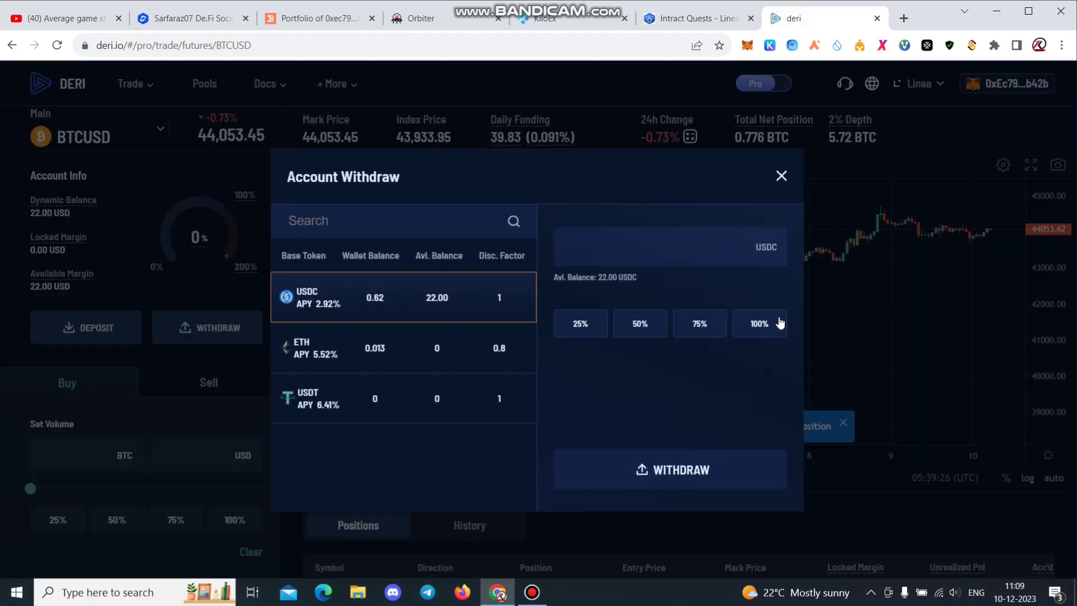
pyautogui.click(766, 321)
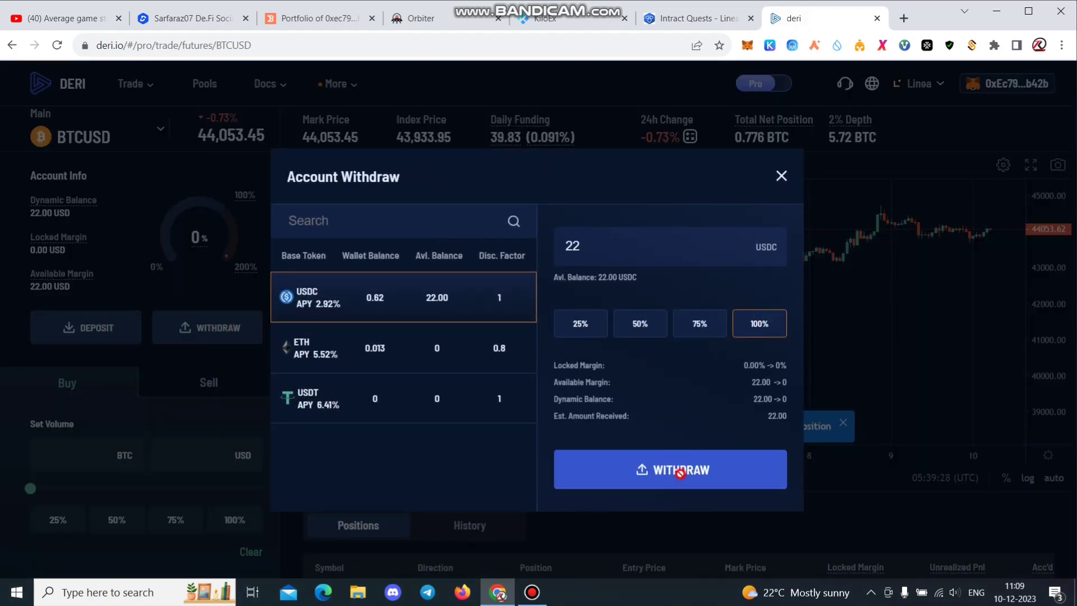
pyautogui.click(681, 475)
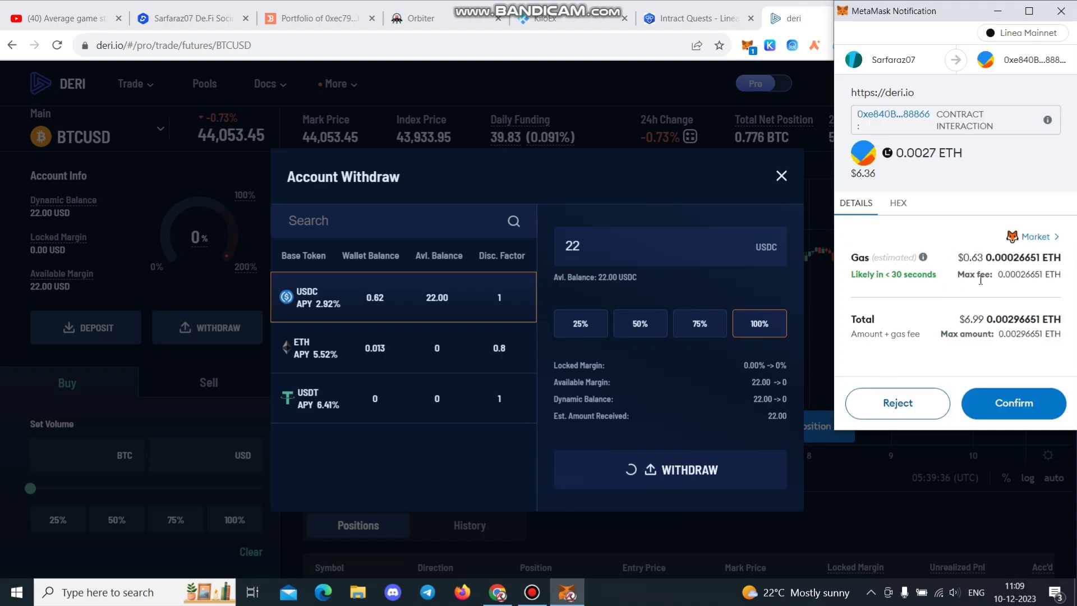
pyautogui.click(1012, 403)
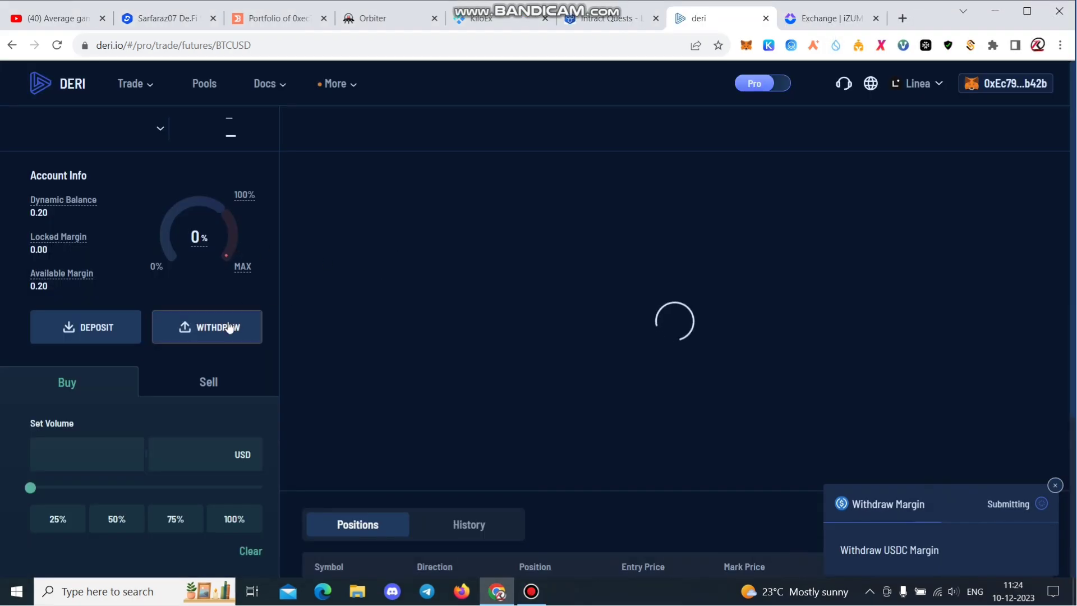
# Request a 100% withdrawal of the remaining 0.201812 USDC to check its total cost in MetaMask, and reject the transaction
pyautogui.click(227, 327)
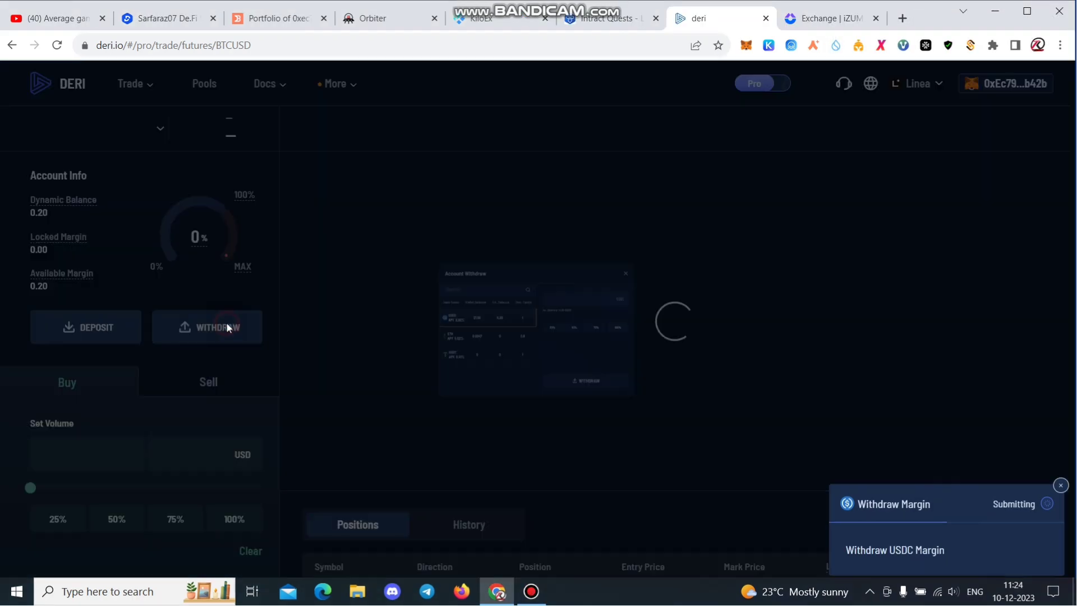
pyautogui.click(762, 329)
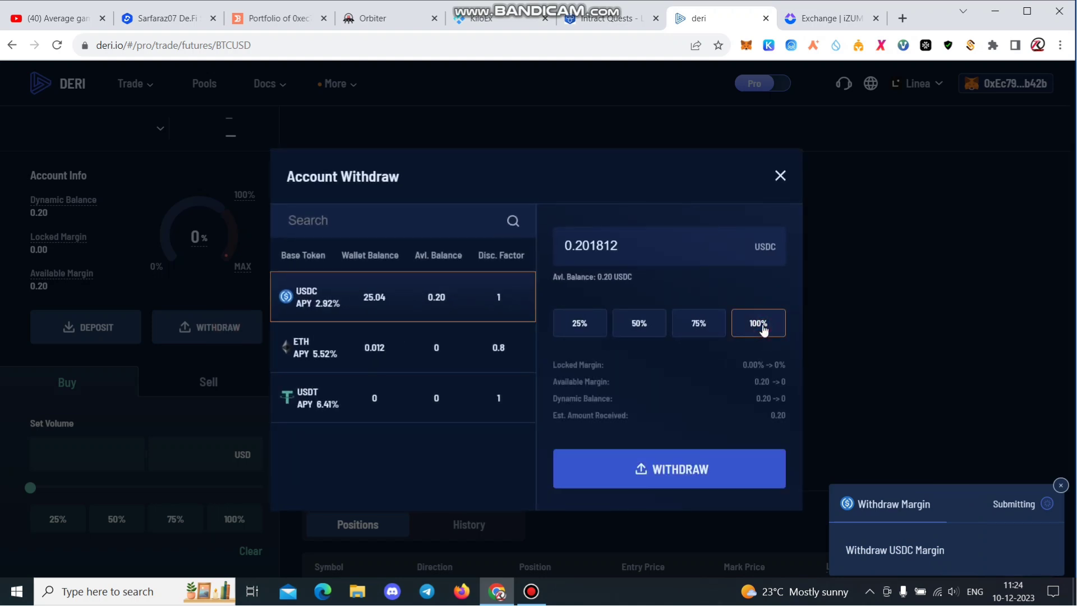
pyautogui.click(669, 469)
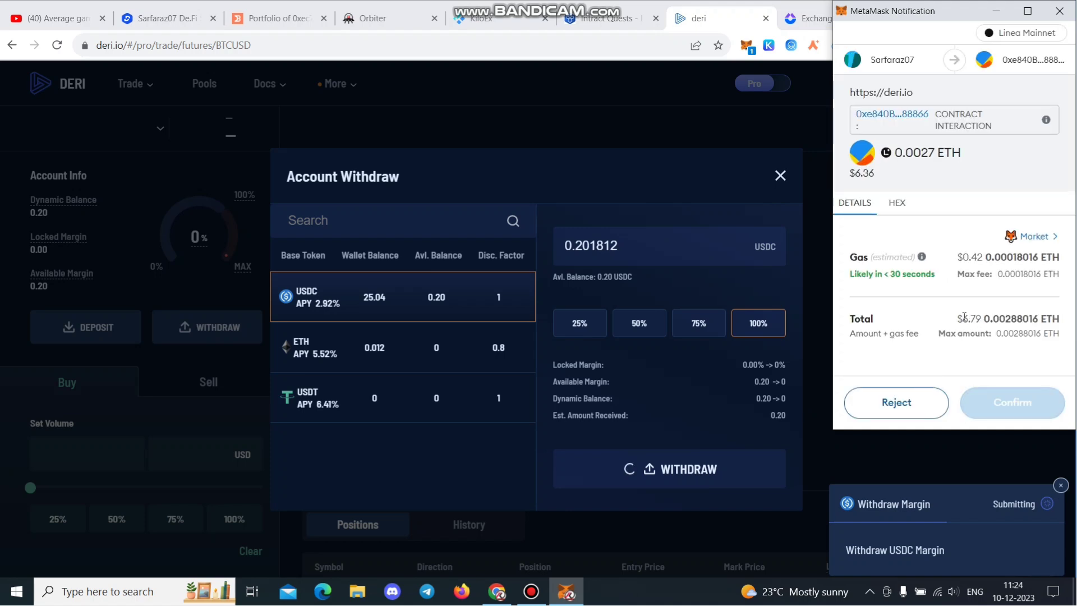
pyautogui.doubleClick(969, 318)
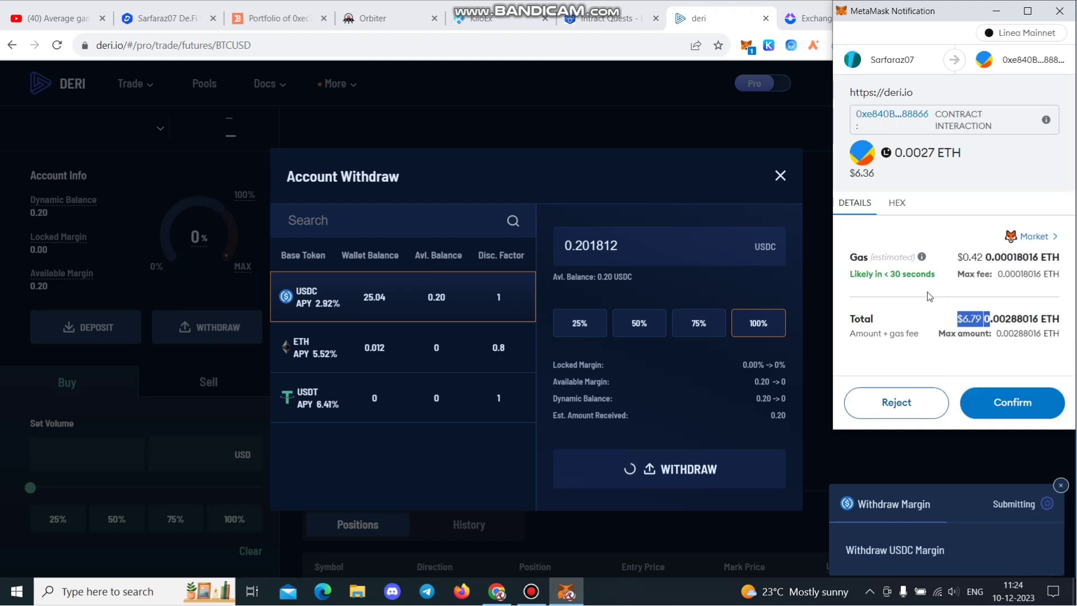
pyautogui.click(874, 405)
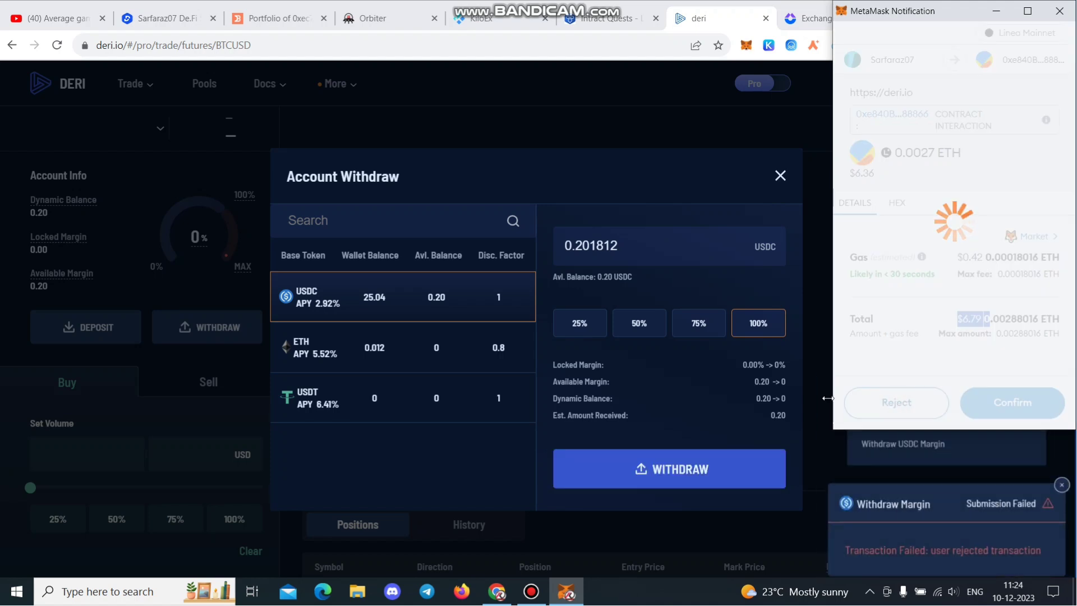
pyautogui.click(1059, 485)
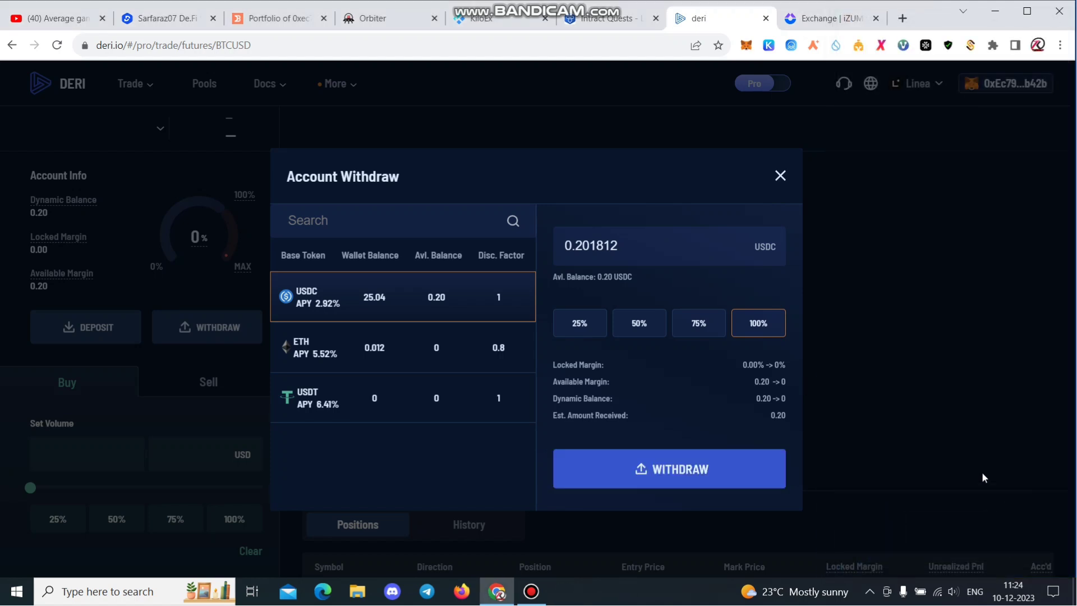
pyautogui.click(779, 176)
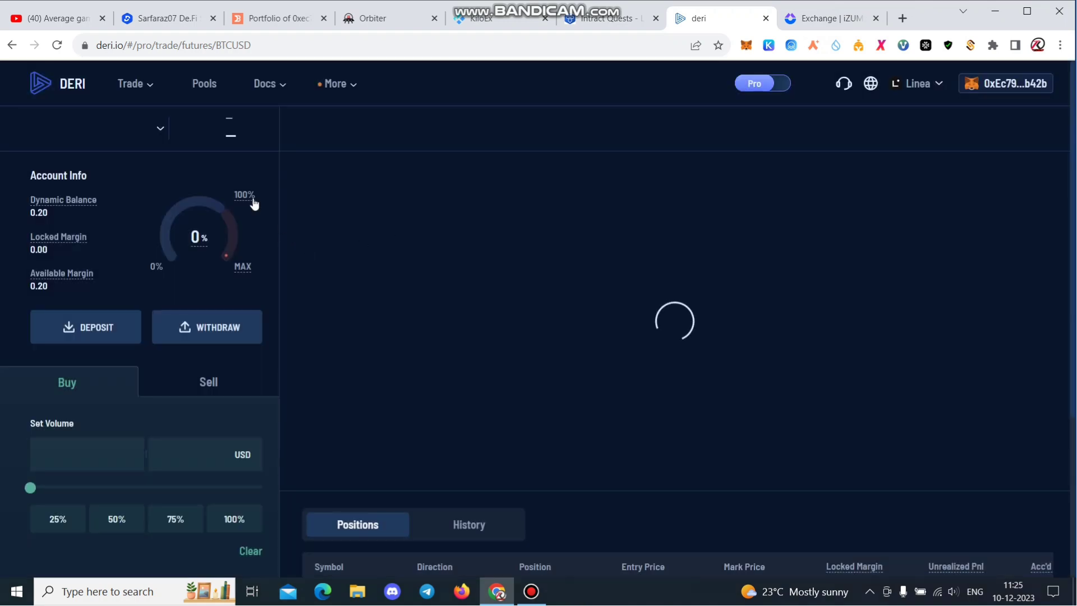
# Switch to the Intract quest, start the bonus OTC/RFQ DEX or hedging contract task, and advance past its instructions and guide
pyautogui.click(596, 19)
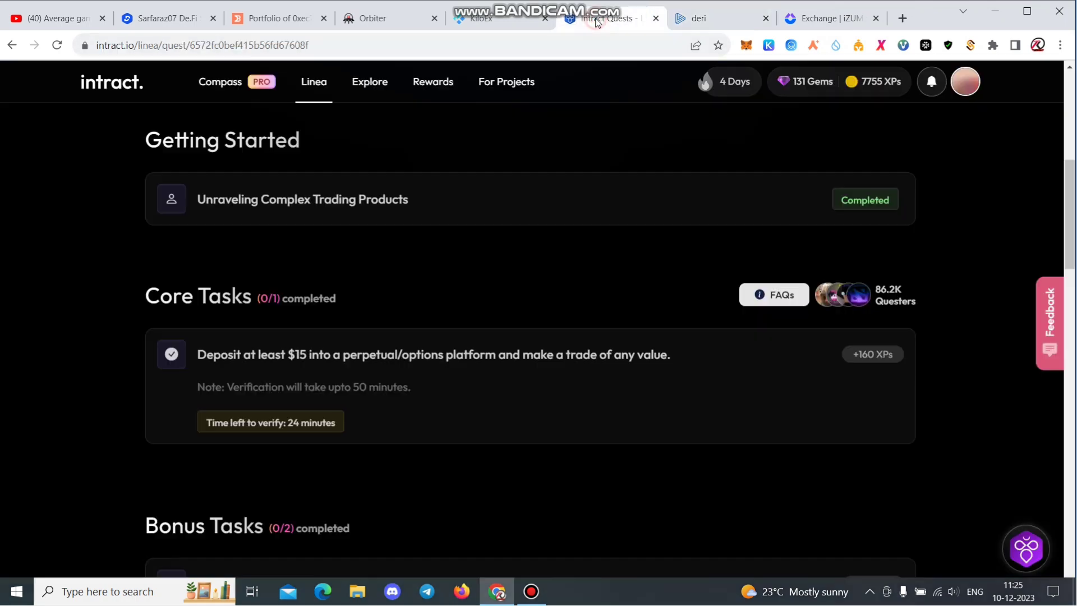
pyautogui.scroll(-5, 557, 348)
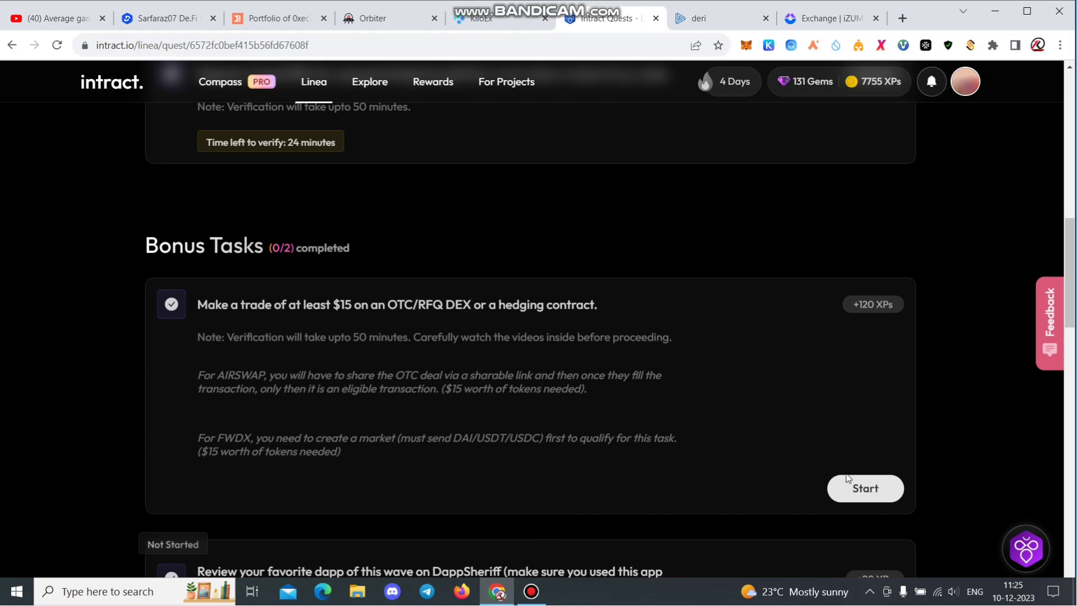
pyautogui.click(869, 495)
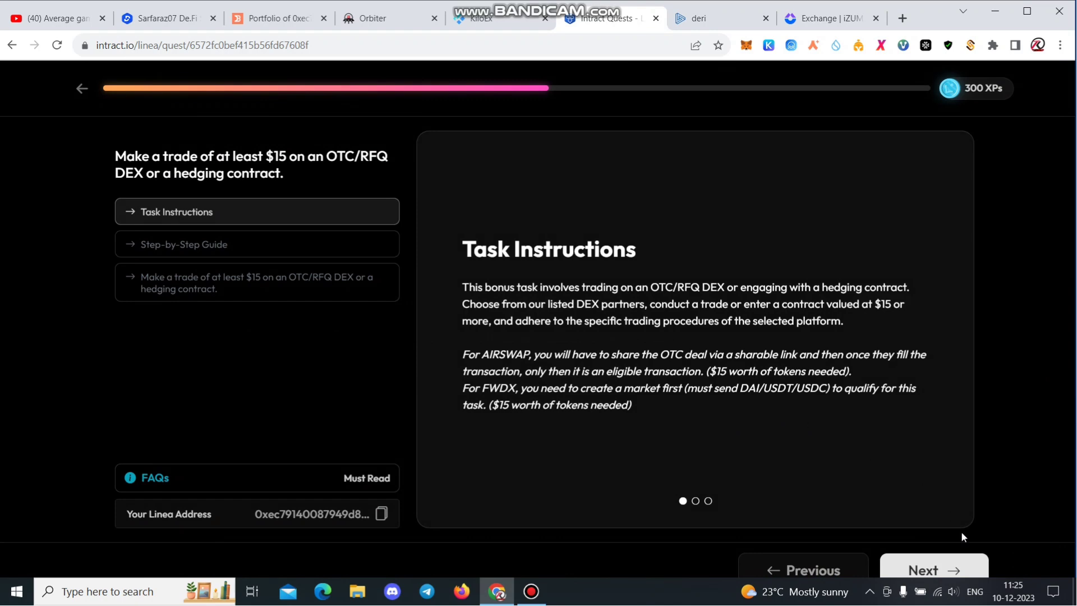
pyautogui.click(934, 567)
pyautogui.click(935, 567)
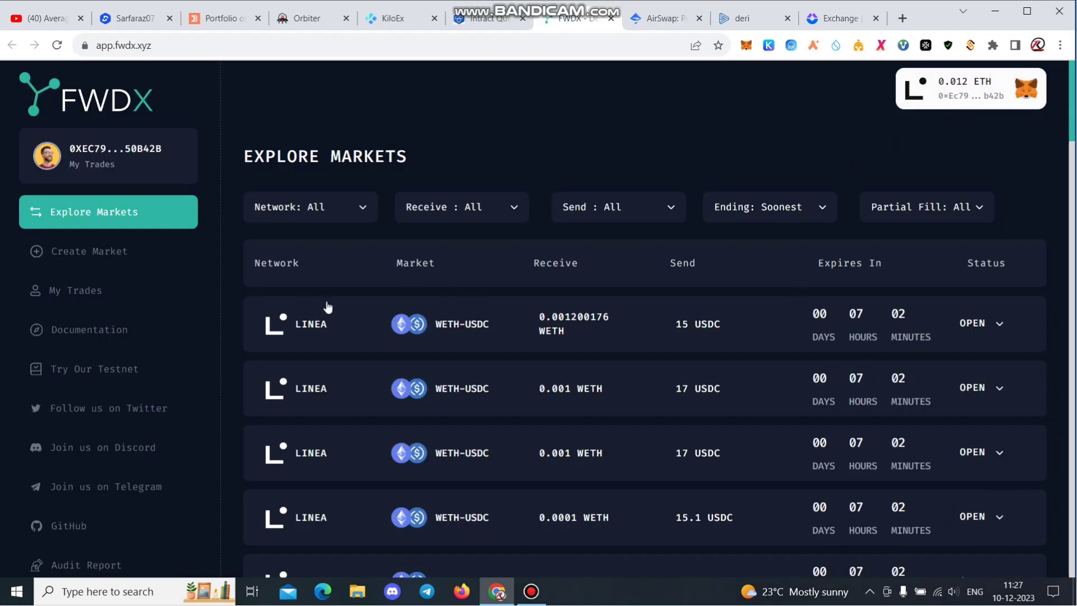
# Create an FWDX market sending 17 USDC to receive 16.8 USDT, valid until 12-12-2023, and open the created market's details
pyautogui.click(71, 255)
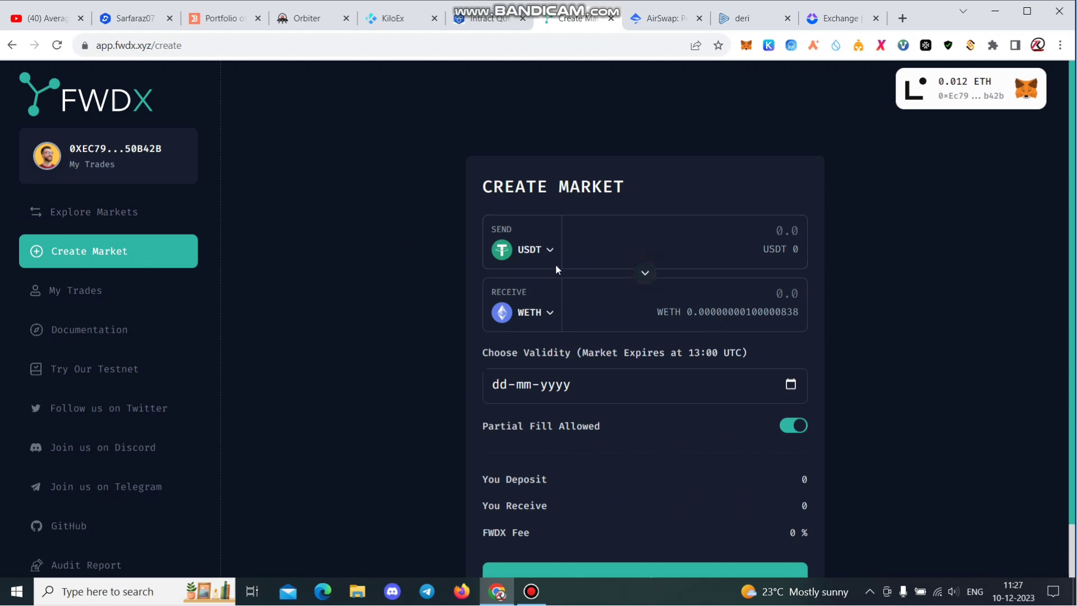
pyautogui.click(539, 259)
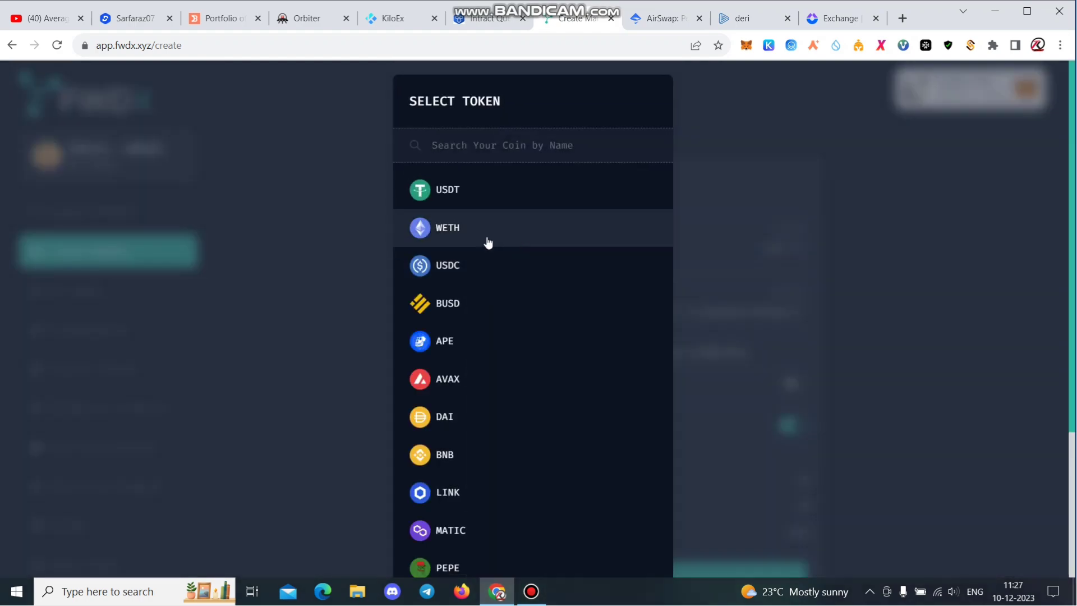
pyautogui.click(451, 265)
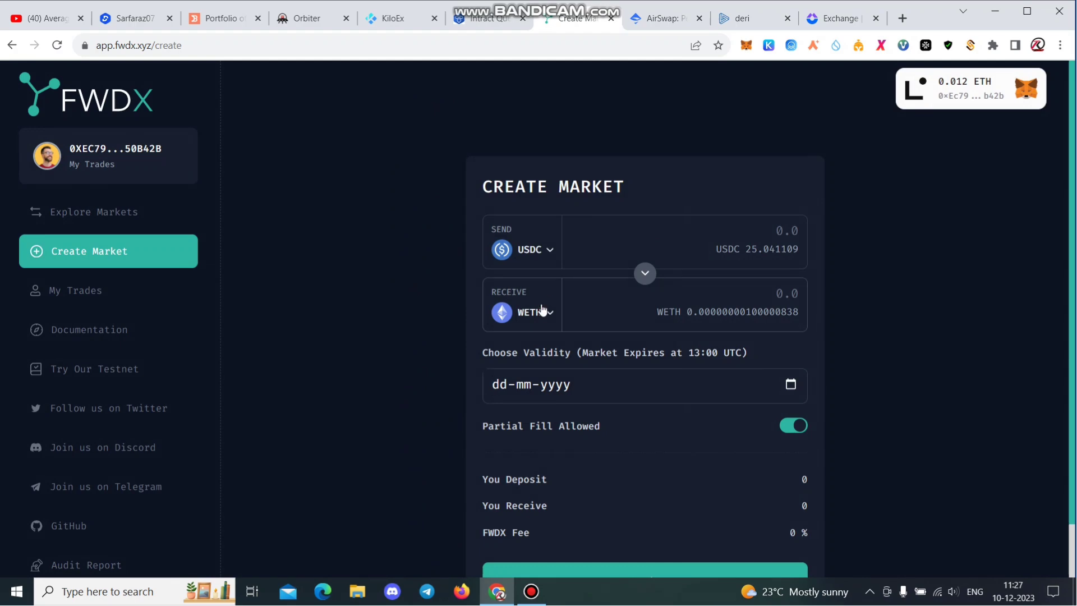
pyautogui.click(540, 315)
pyautogui.click(437, 191)
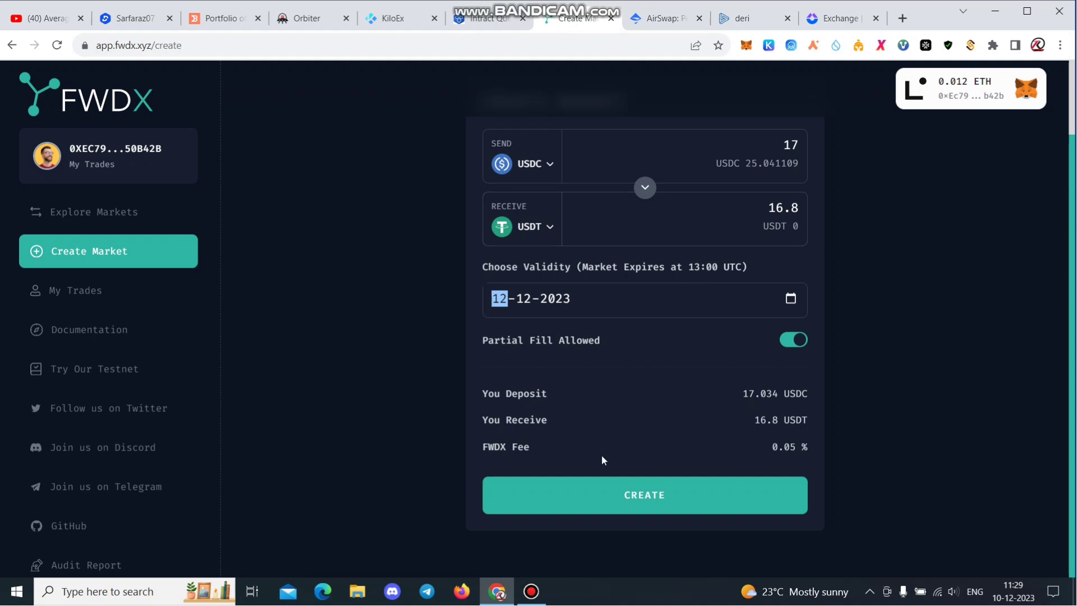
pyautogui.click(639, 494)
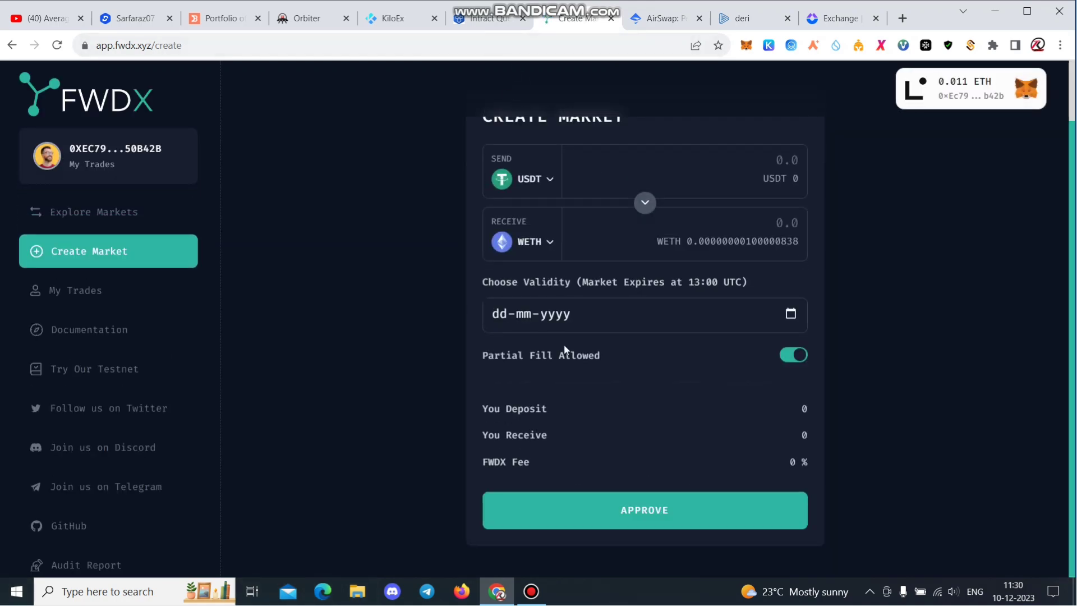
pyautogui.click(72, 289)
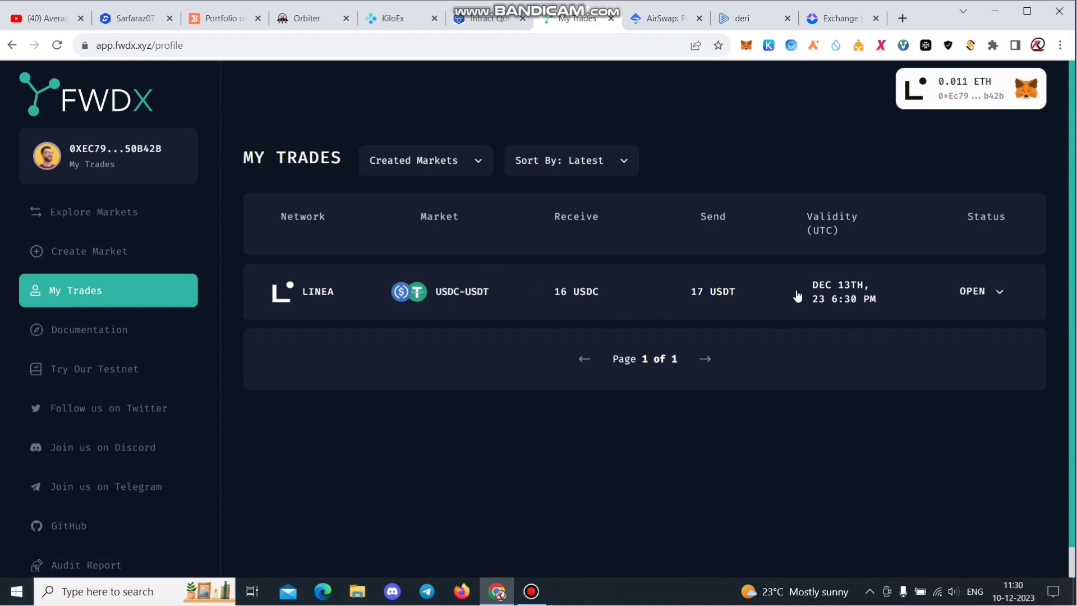
pyautogui.click(968, 293)
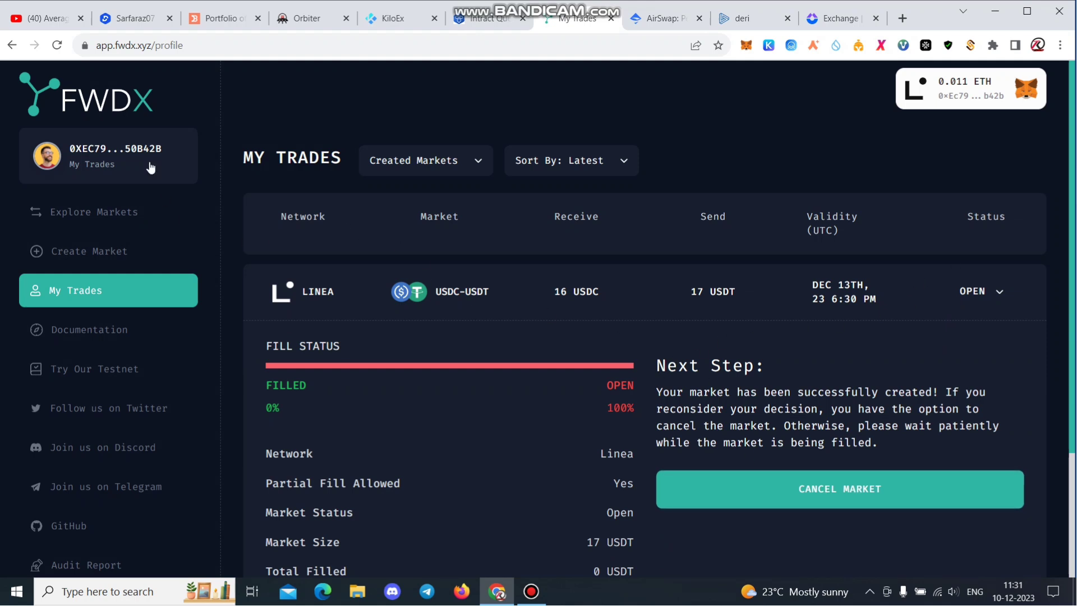
# Switch to the Intract quest, start verification of the FWDX trade task, accept the listed requirements, and proceed
pyautogui.click(483, 18)
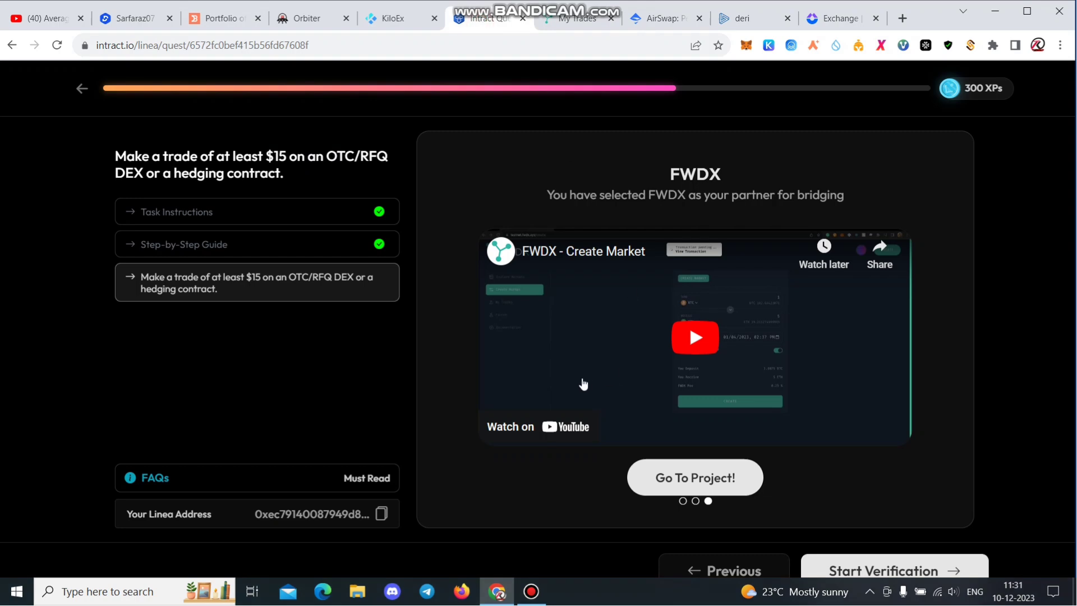
pyautogui.click(940, 564)
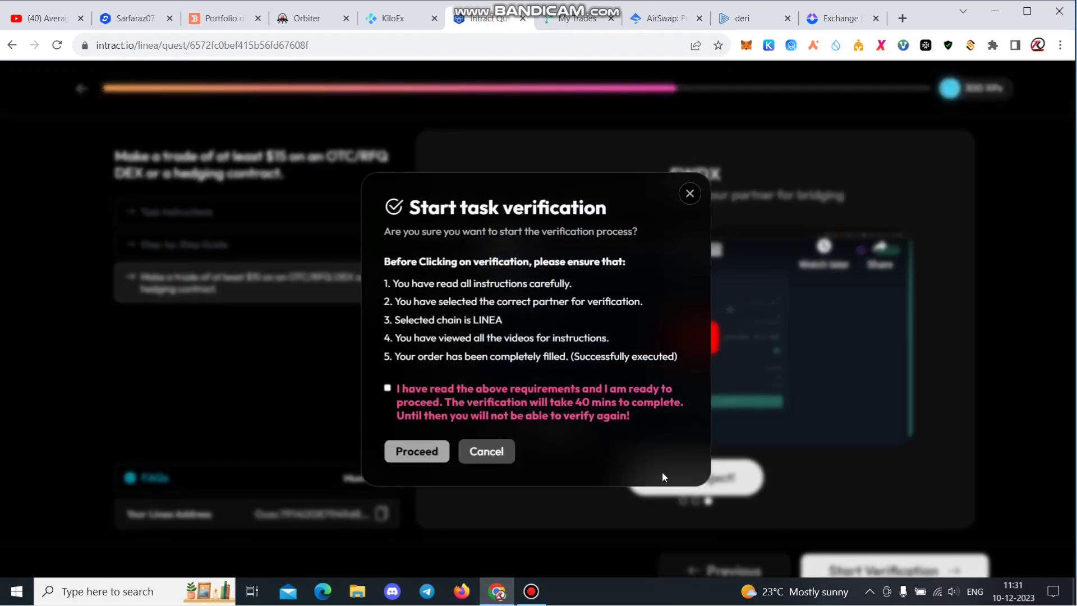
pyautogui.click(387, 387)
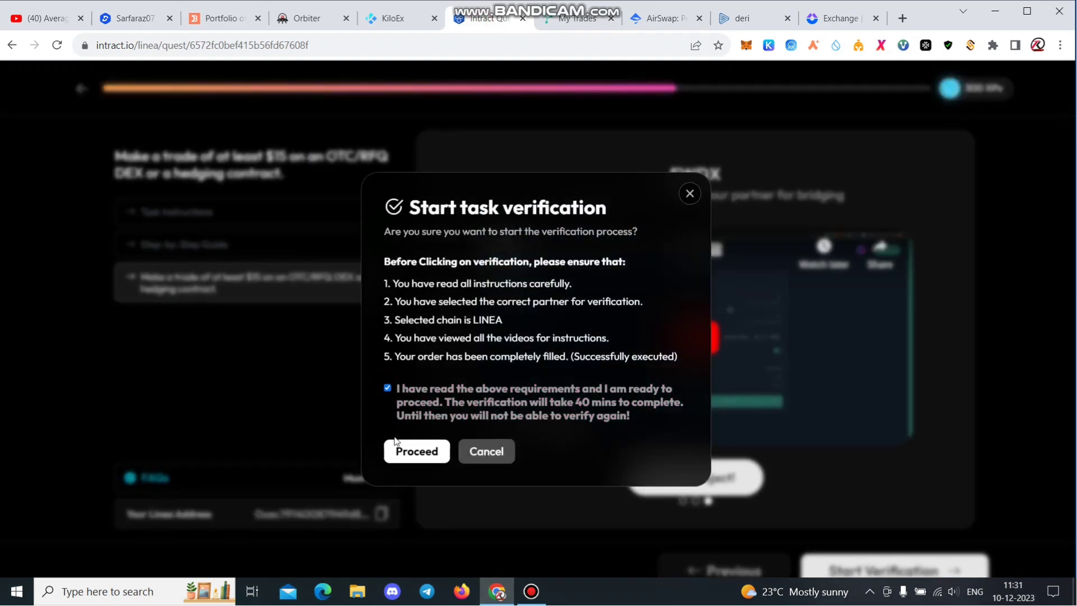
pyautogui.click(402, 452)
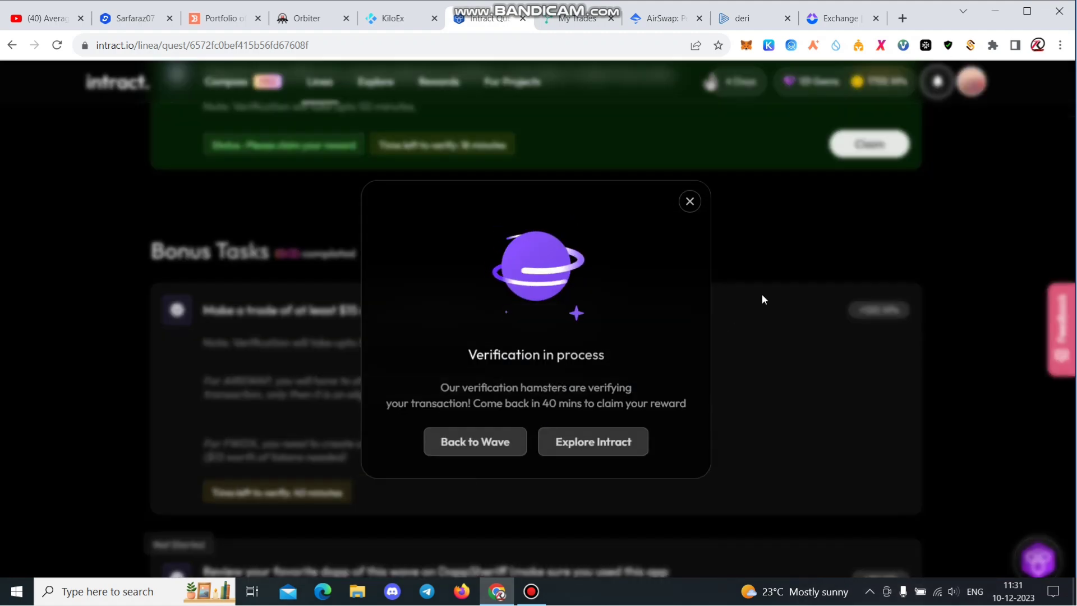
# Dismiss the verification dialog, then claim the reward for the finished core task and close the reward chest
pyautogui.click(809, 292)
pyautogui.click(870, 144)
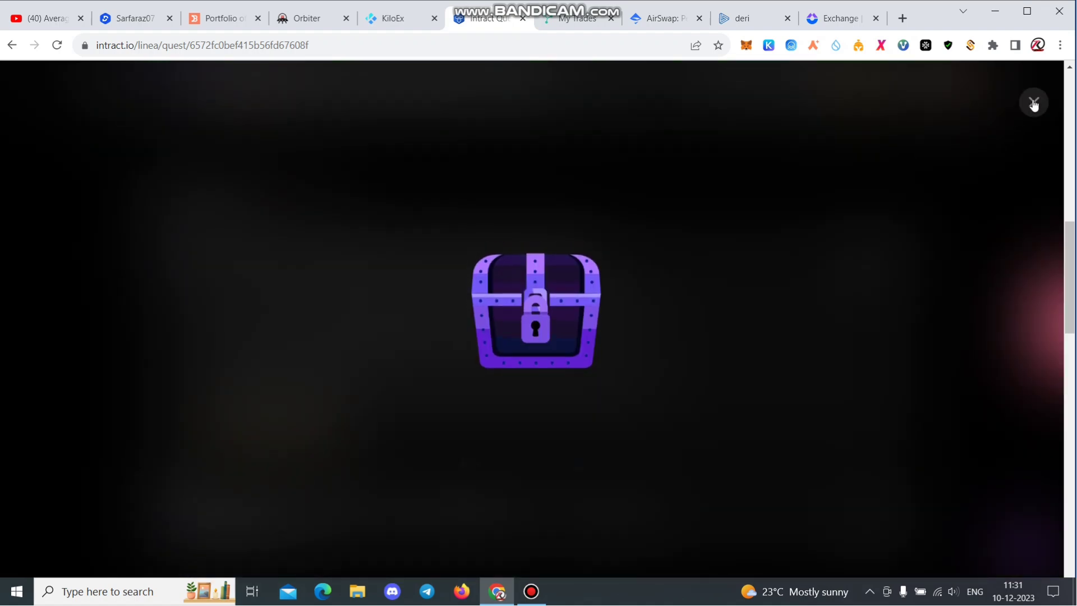
pyautogui.click(1034, 103)
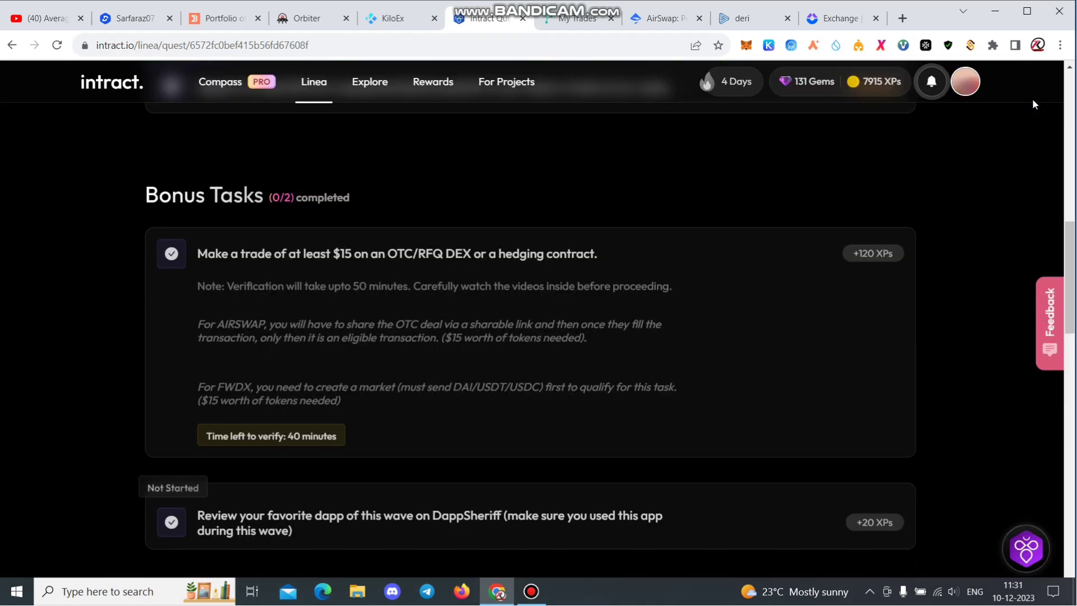
# Start the bonus task of reviewing a dapp, advance past its instructions, and go to dappSheriff to write the review
pyautogui.scroll(-3, 416, 449)
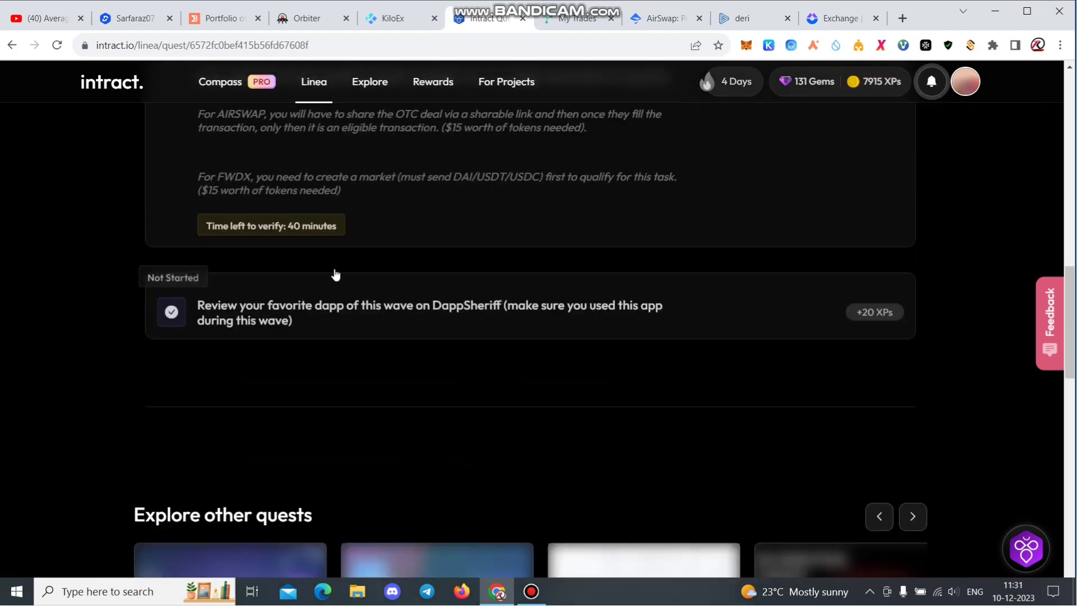
pyautogui.click(441, 317)
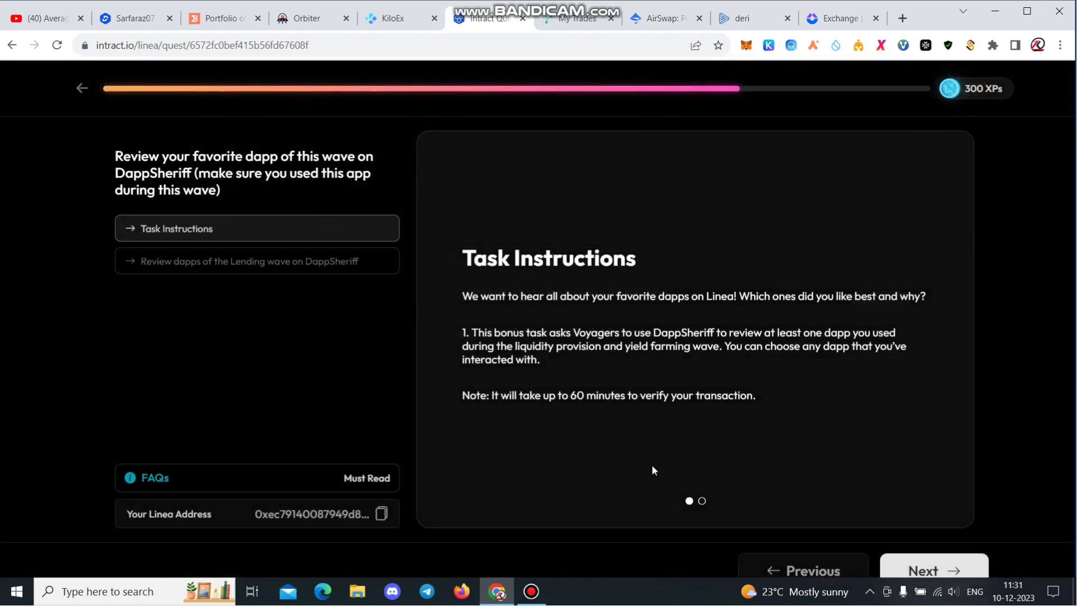
pyautogui.click(945, 569)
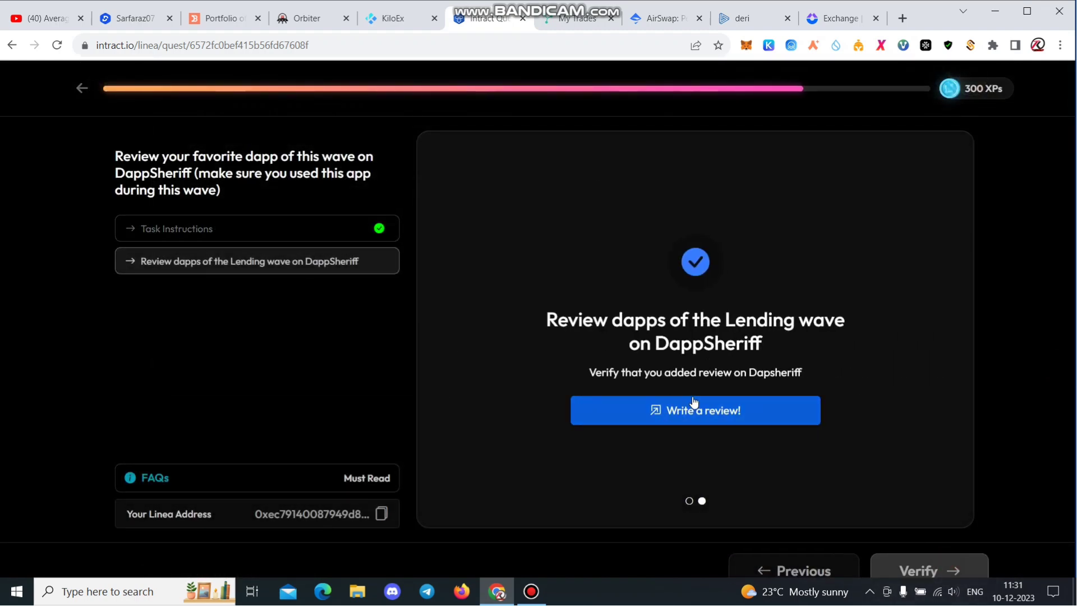
pyautogui.click(690, 405)
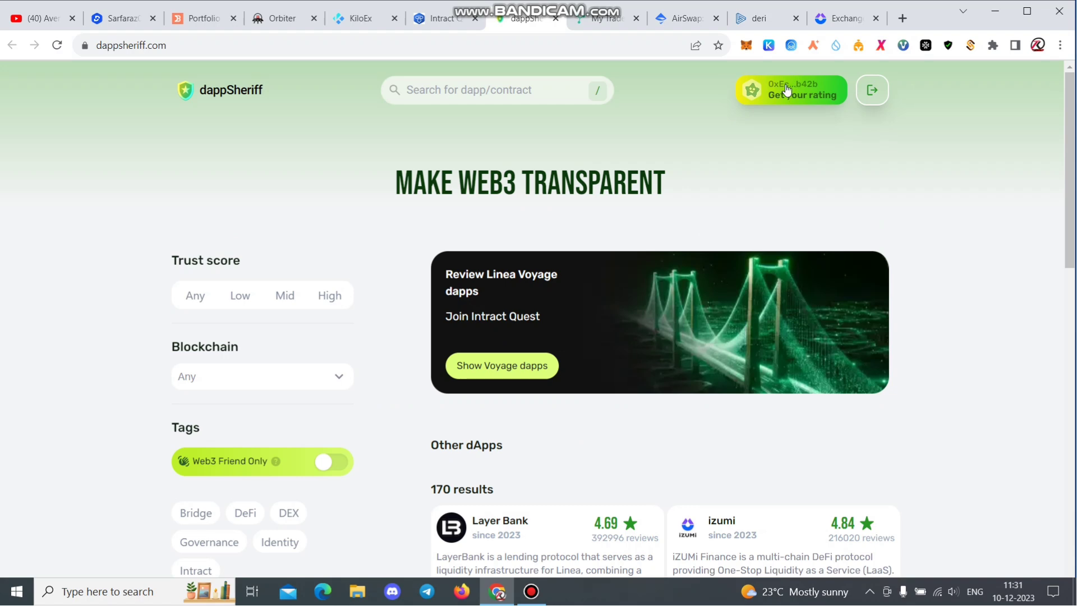
# Browse the list of dapps on dappSheriff and open the izumi review page
pyautogui.scroll(-3, 688, 305)
pyautogui.scroll(-2, 681, 335)
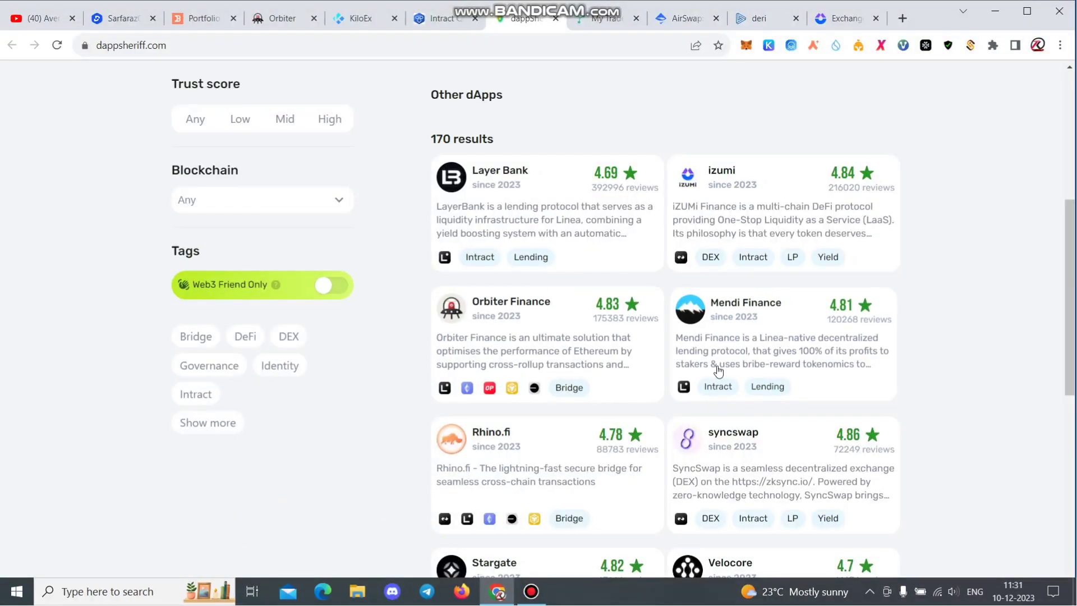
pyautogui.scroll(-3, 721, 364)
pyautogui.scroll(4, 723, 347)
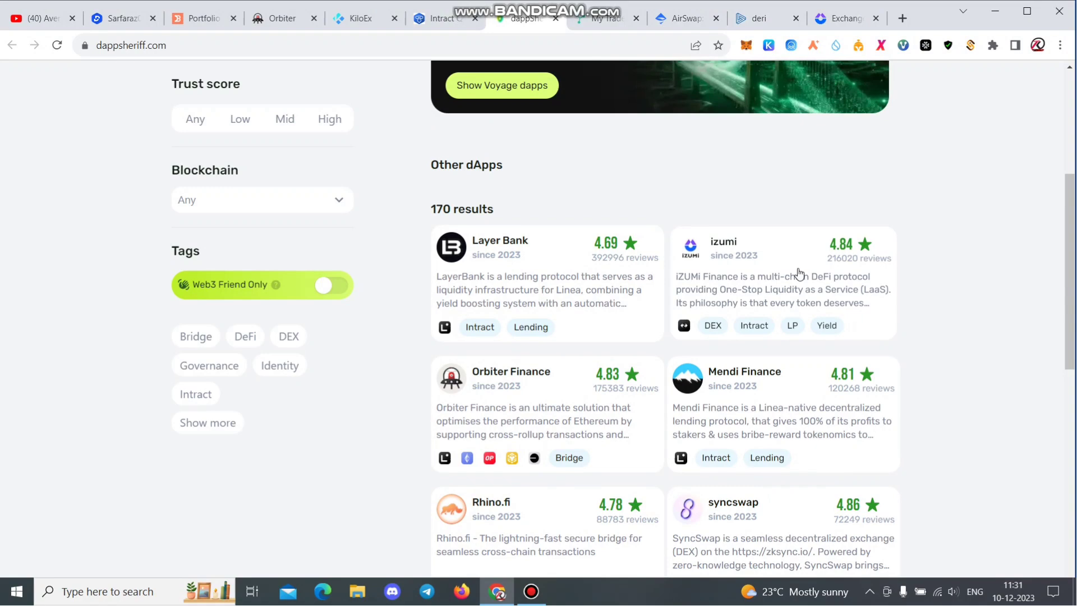
pyautogui.click(760, 278)
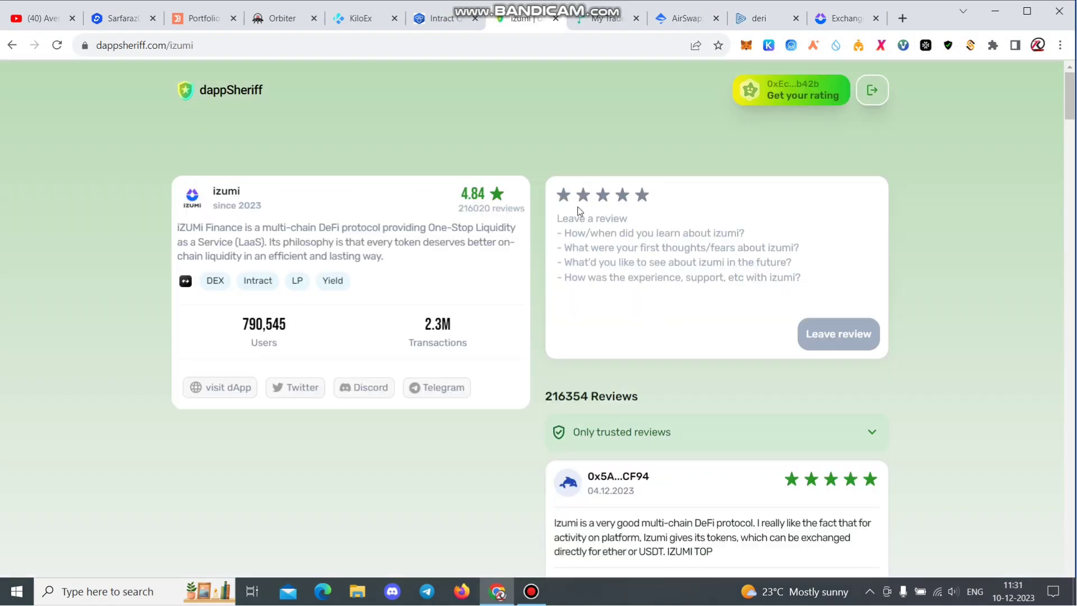
# Submit a five-star izumi review reusing its description's opening up to "One-Stop Liquidity as a Service", and close the follow-up pop-up
pyautogui.click(644, 197)
pyautogui.moveTo(174, 227); pyautogui.dragTo(228, 240)
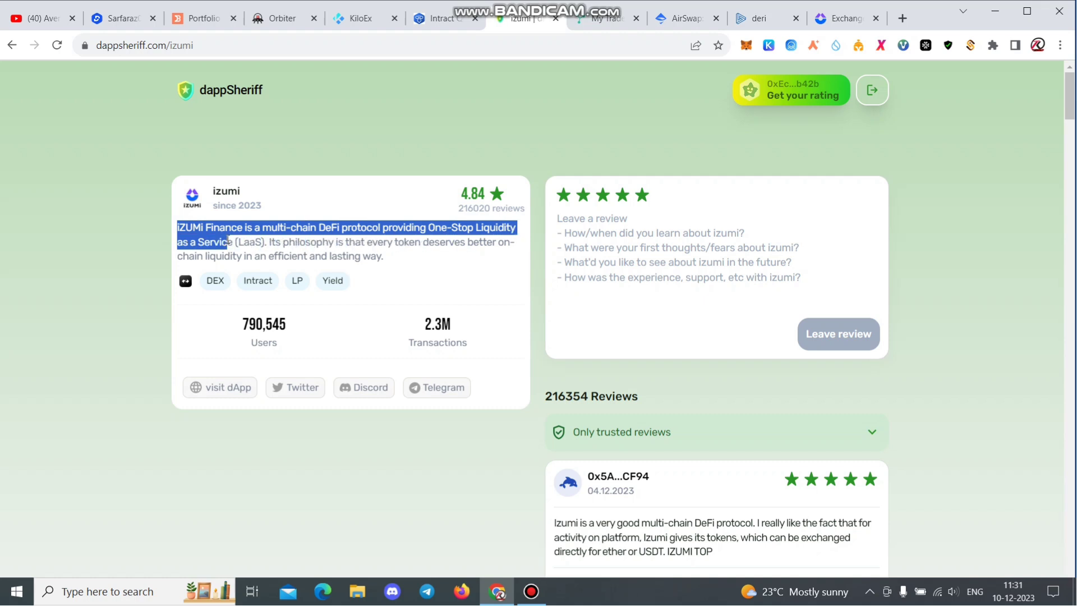
pyautogui.rightClick(201, 238)
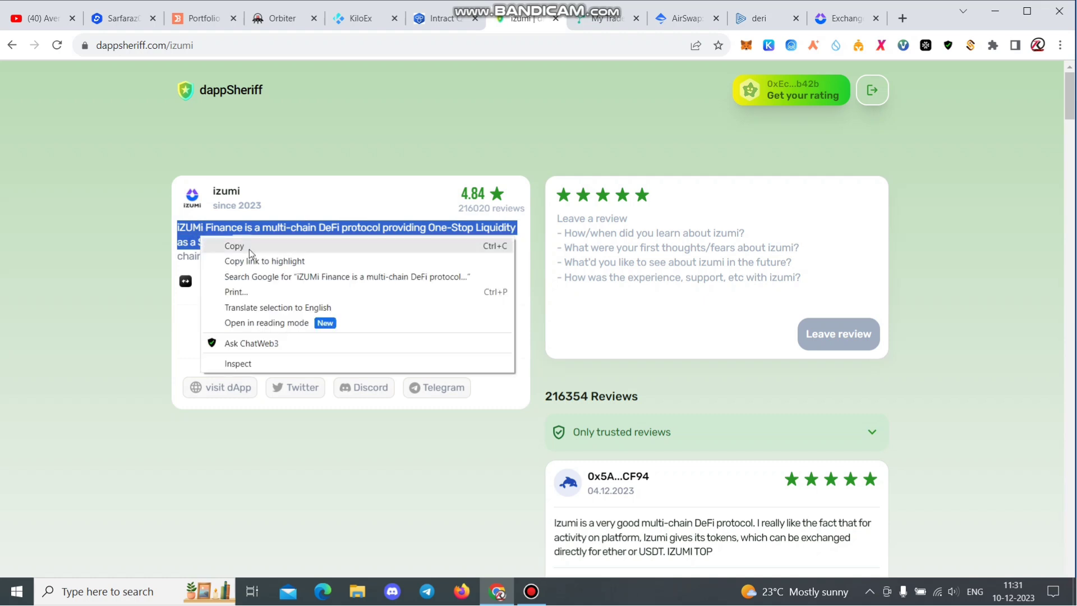
pyautogui.click(235, 246)
pyautogui.click(557, 215)
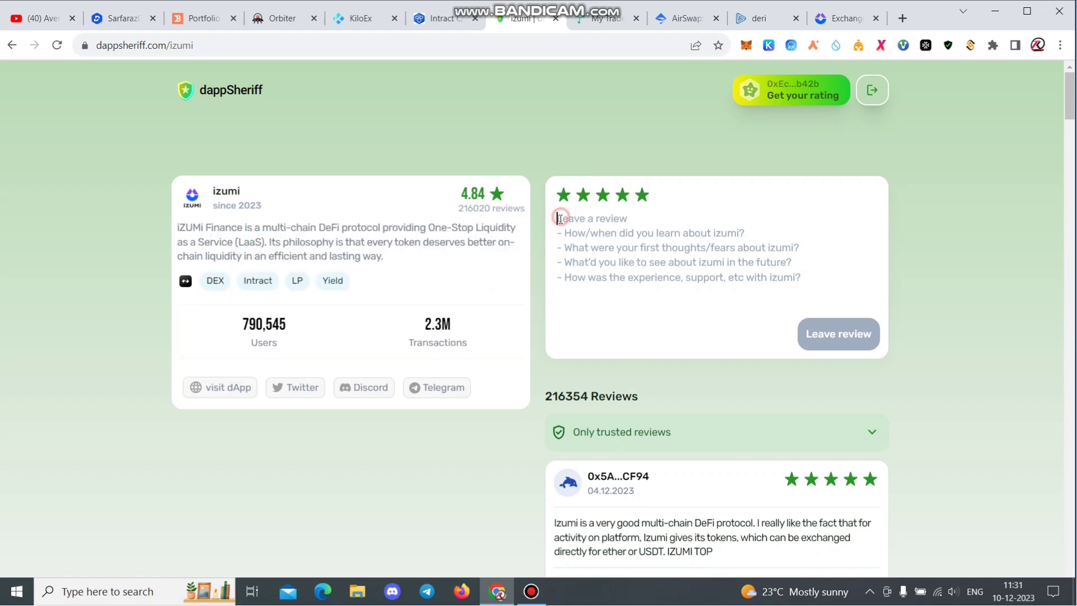
pyautogui.rightClick(557, 216)
pyautogui.click(595, 317)
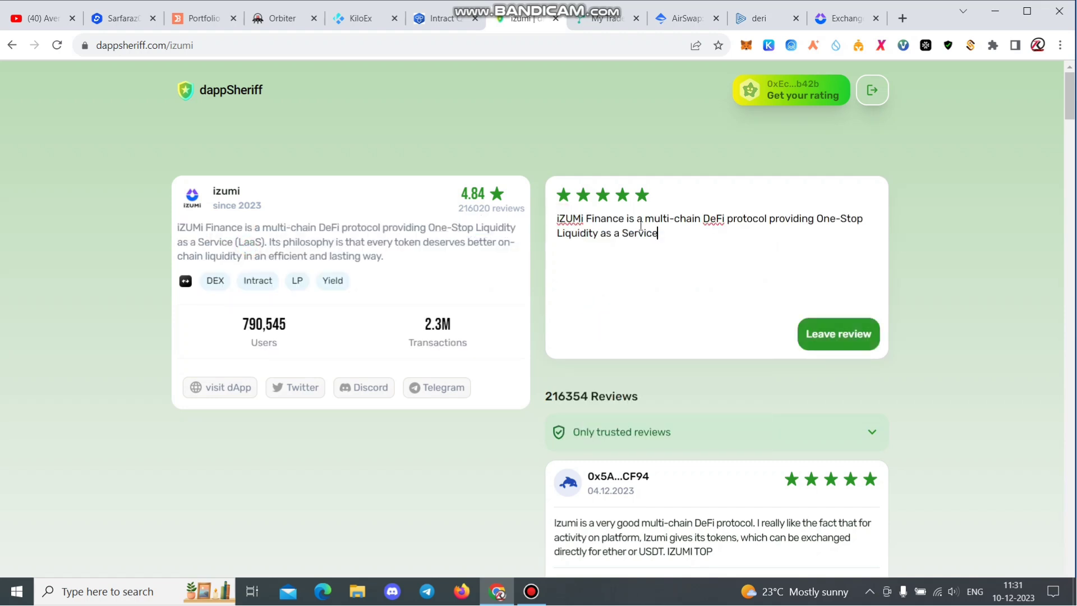
pyautogui.click(829, 336)
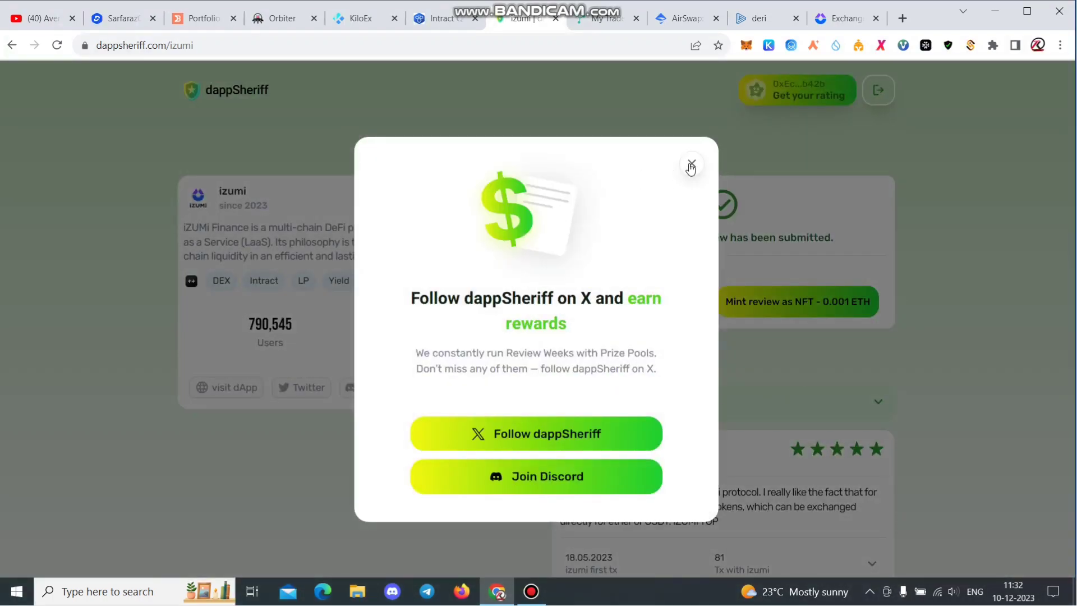
pyautogui.click(692, 164)
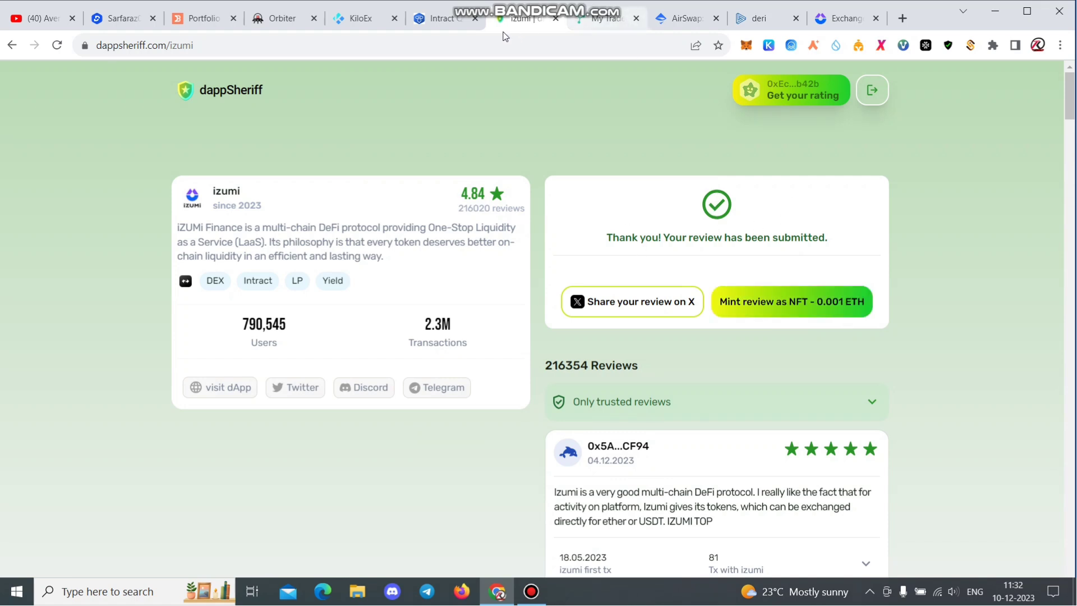
# Switch to the Intract quest and start verification of the dappSheriff review task
pyautogui.click(445, 18)
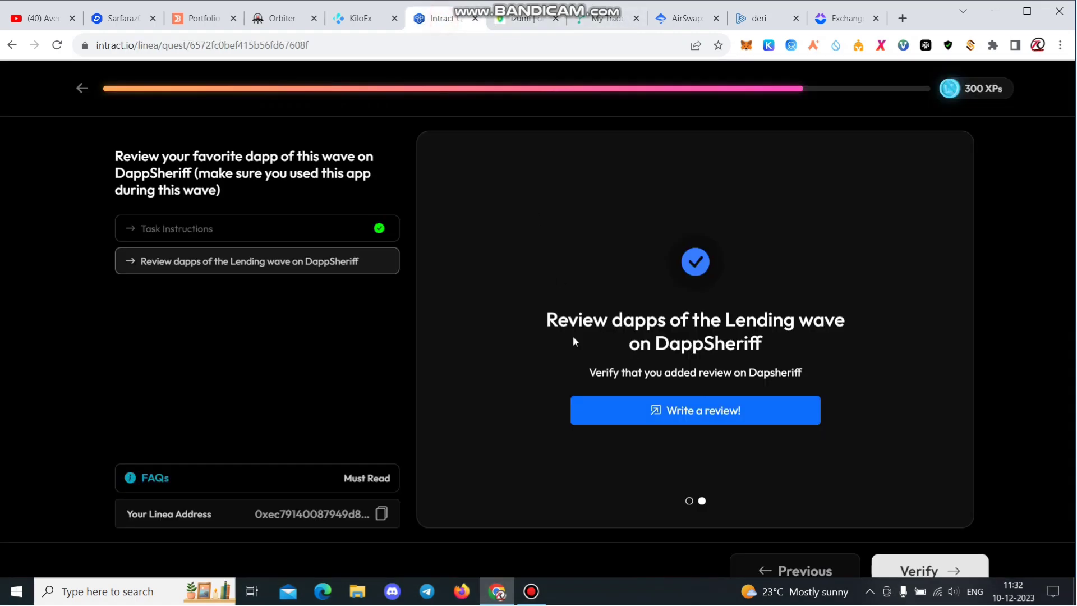
pyautogui.click(931, 565)
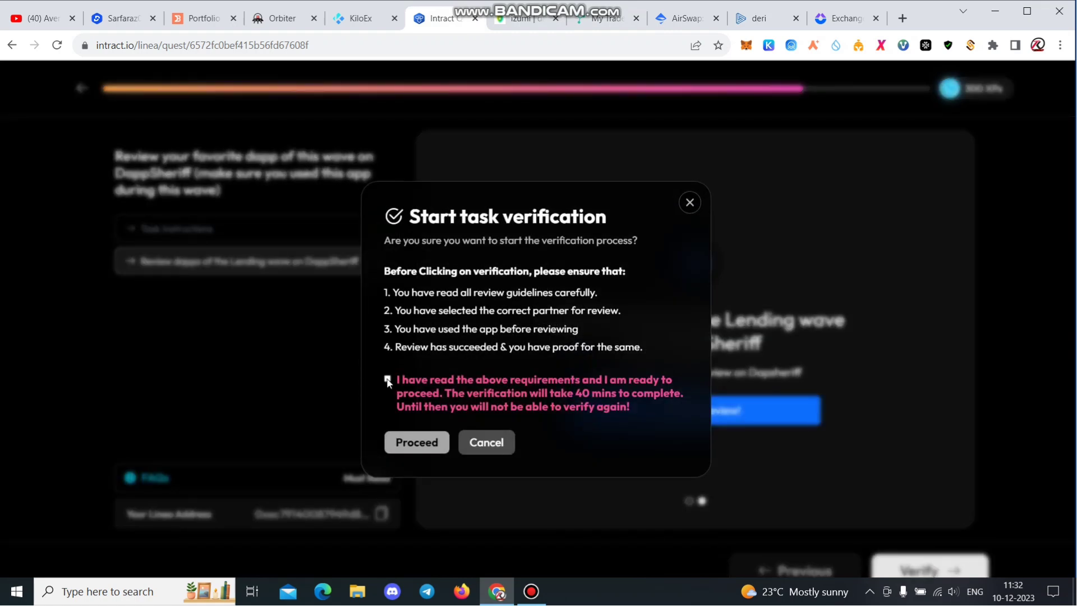